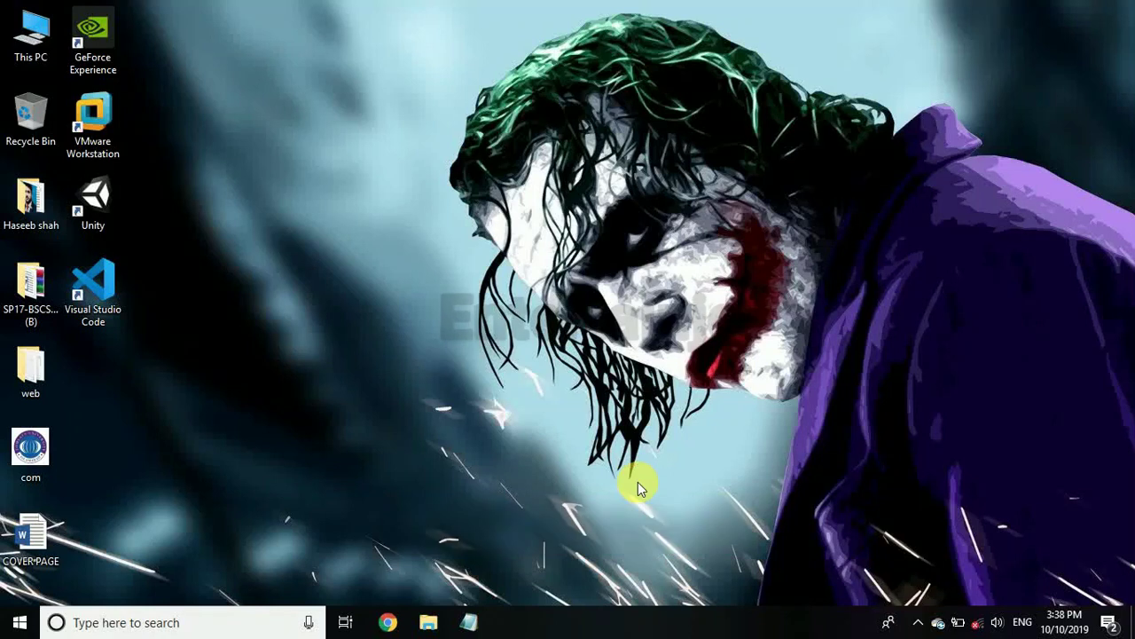
Launch Unity from its desktop shortcut so the start window opens.
{"action": "double_click", "coordinate": [98, 197]}
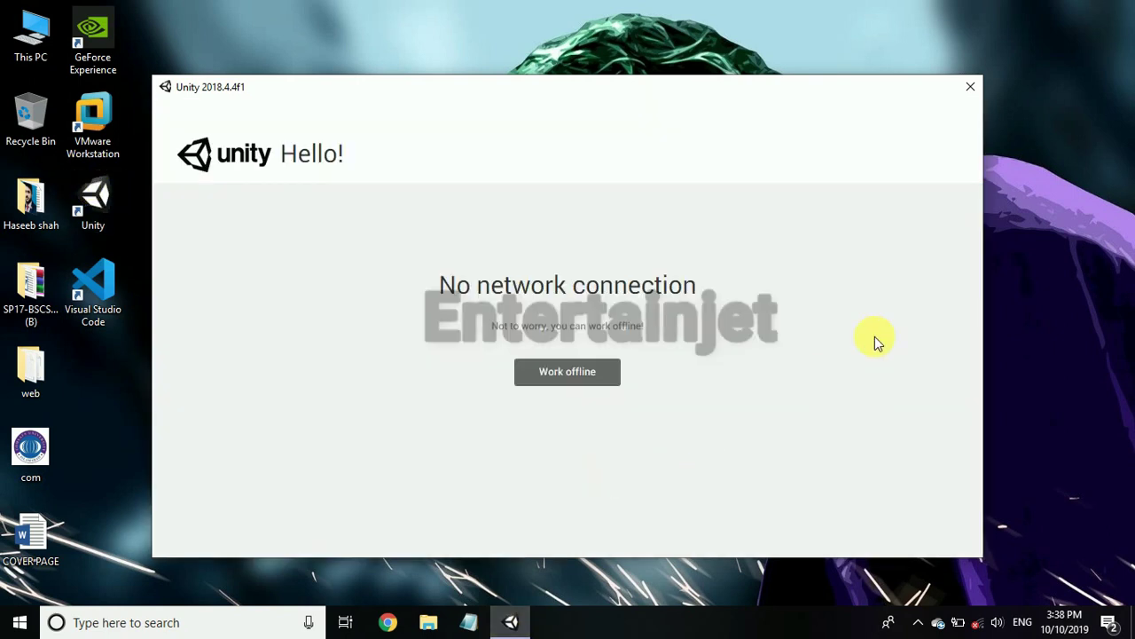
Work offline and create a new 3D project named 'testing project new'.
{"action": "left_click", "coordinate": [588, 385]}
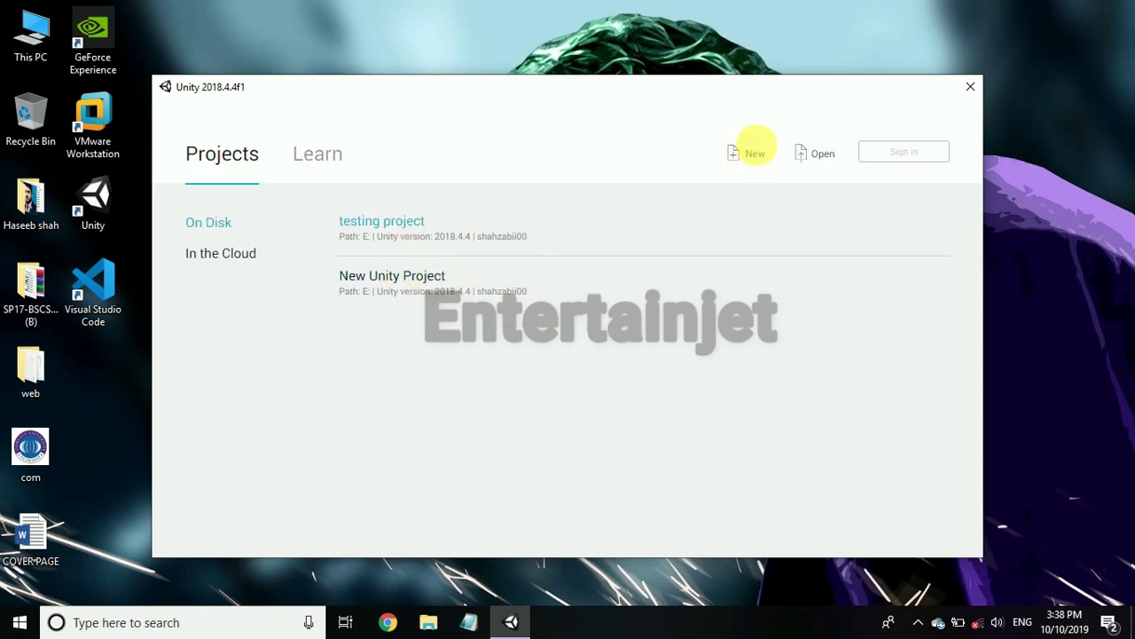
{"action": "left_click", "coordinate": [763, 153]}
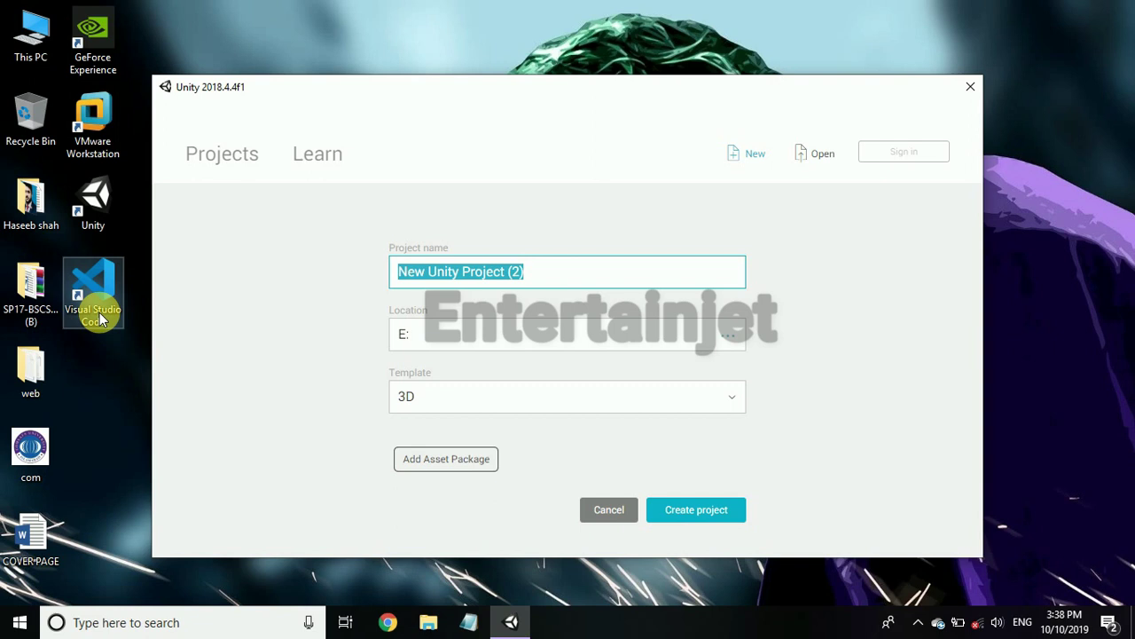
{"action": "type", "text": "test"}
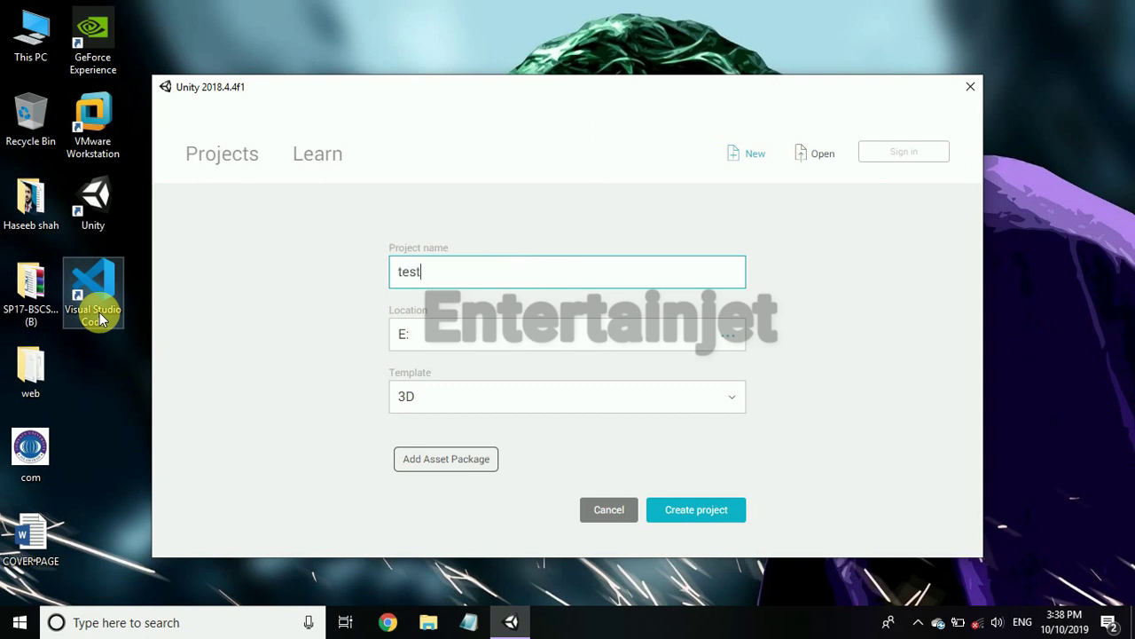
{"action": "type", "text": "ing project new"}
{"action": "key", "text": "Return"}
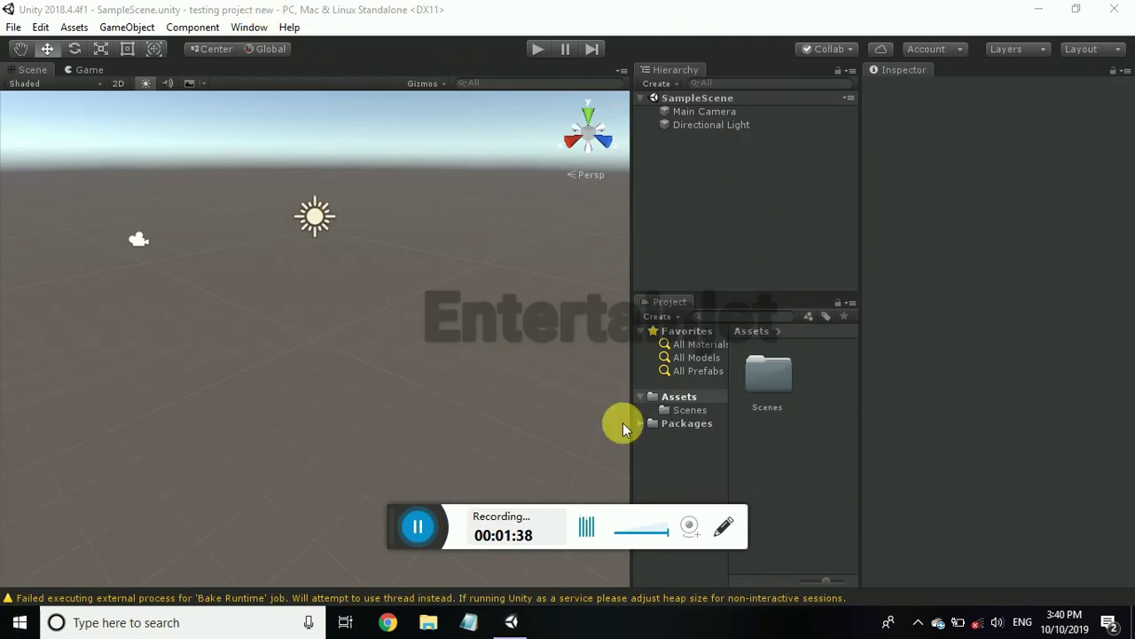
Clear the startup warnings in the Console and dock the Console window.
{"action": "left_click", "coordinate": [63, 600]}
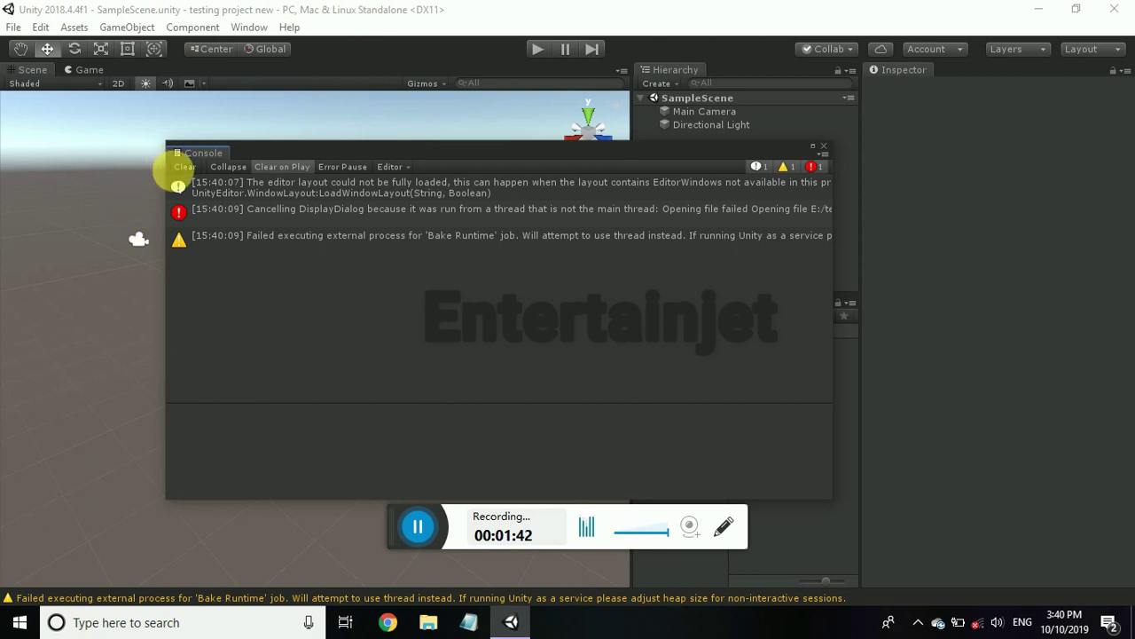
{"action": "left_click", "coordinate": [185, 168]}
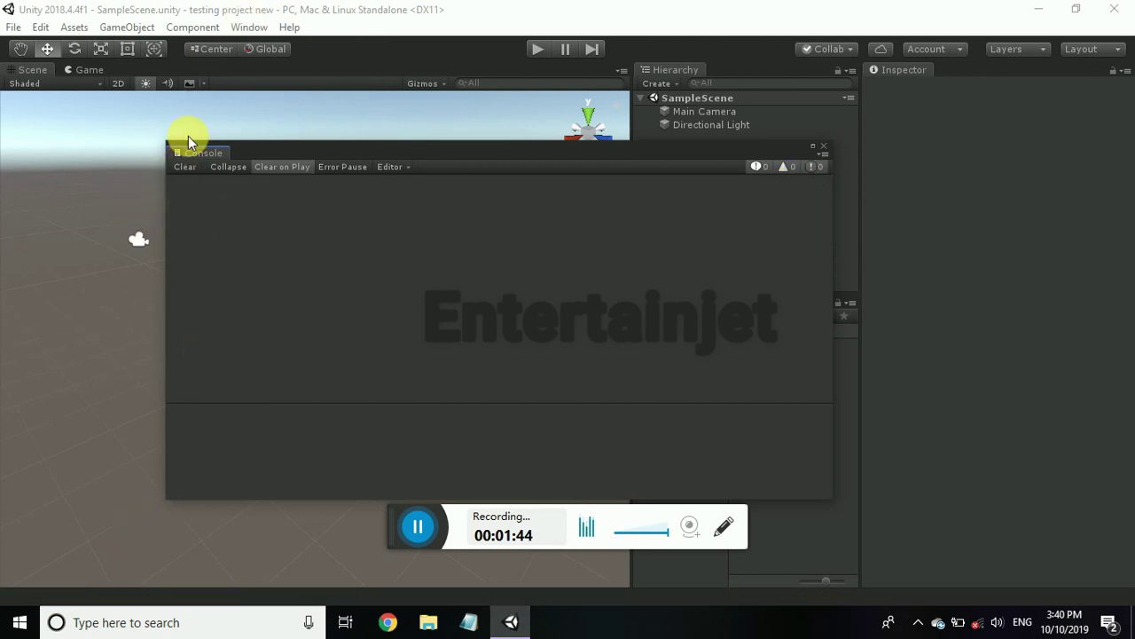
{"action": "left_click_drag", "start_coordinate": [217, 149], "coordinate": [1091, 47]}
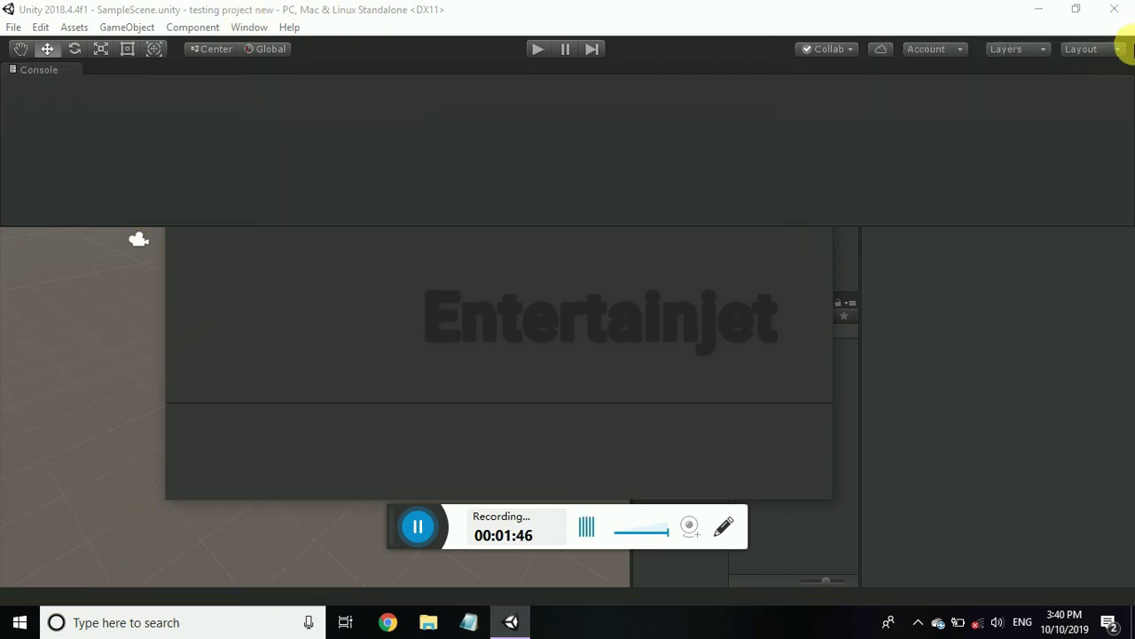
{"action": "left_click_drag", "start_coordinate": [1116, 8], "coordinate": [1087, 78]}
Switch the editor to the Default layout preset.
{"action": "left_click", "coordinate": [1073, 51]}
{"action": "left_click", "coordinate": [1037, 104]}
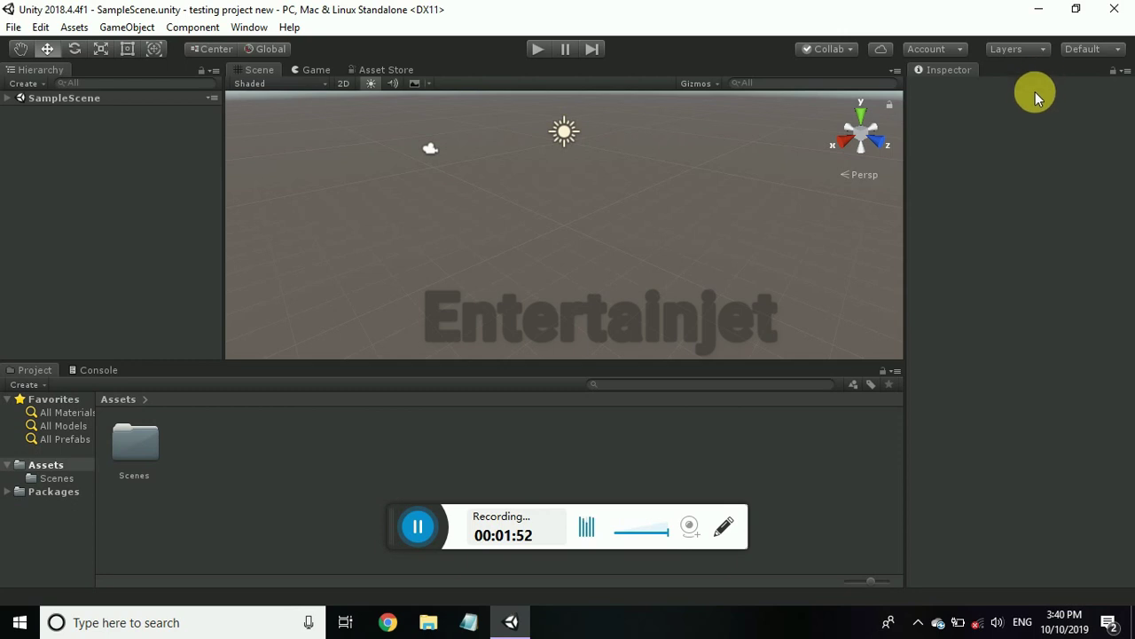
{"action": "mouse_move", "coordinate": [562, 182]}
{"action": "right_mouse_down"}
{"action": "mouse_move", "coordinate": [524, 192]}
{"action": "mouse_move", "coordinate": [456, 127]}
{"action": "right_mouse_up"}
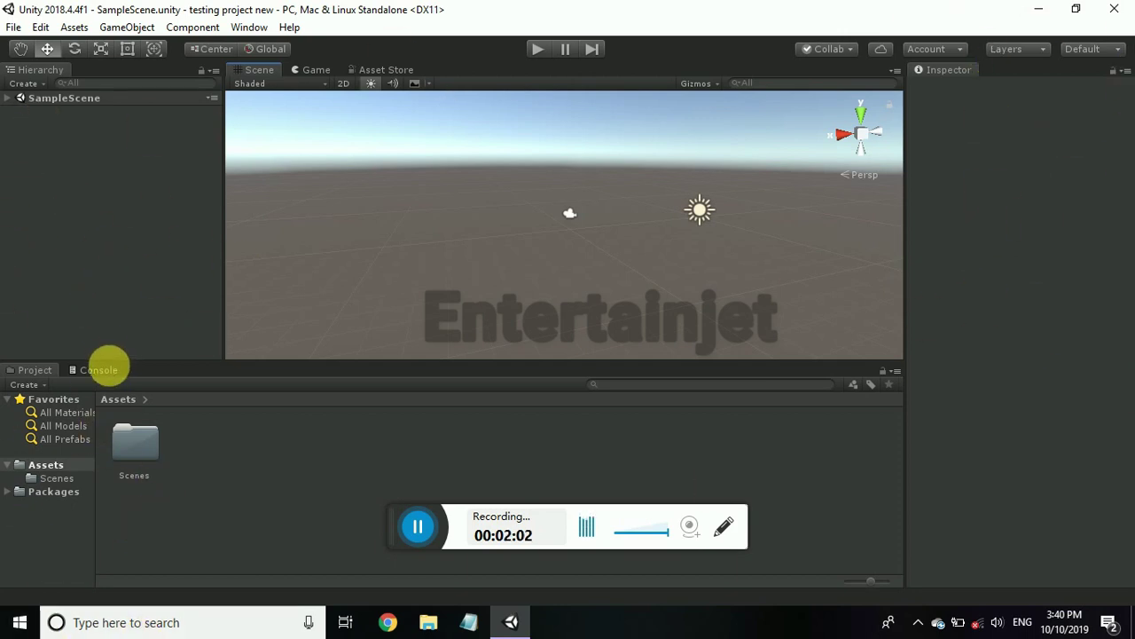
Orbit and pan the empty scene, then show the Project assets and expand SampleScene.
{"action": "left_click", "coordinate": [110, 371]}
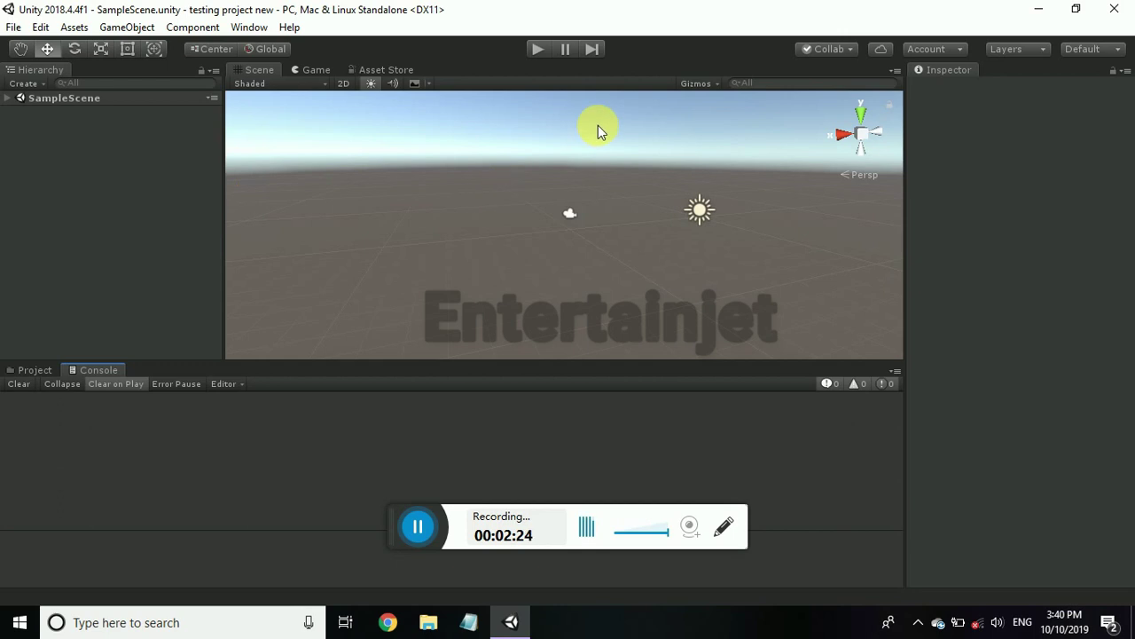
{"action": "key", "text": "alt"}
{"action": "left_click_drag", "start_coordinate": [683, 204], "coordinate": [525, 195], "text": "alt"}
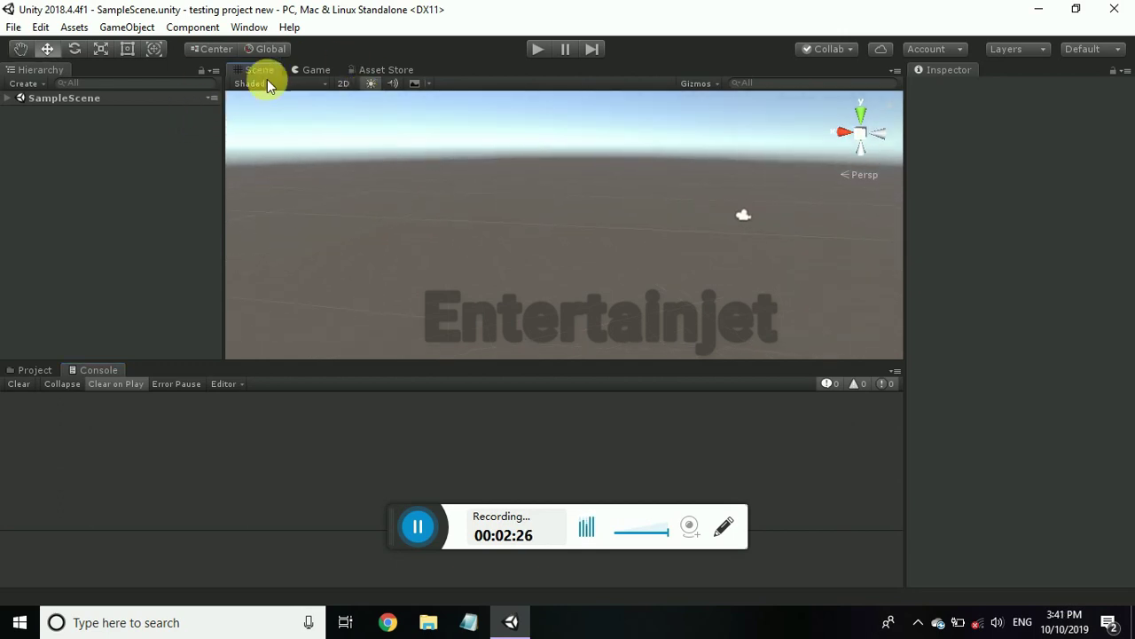
{"action": "left_click_drag", "start_coordinate": [659, 183], "coordinate": [517, 195], "text": "alt"}
{"action": "mouse_move", "coordinate": [790, 200]}
{"action": "left_mouse_down", "text": "alt"}
{"action": "mouse_move", "coordinate": [471, 274]}
{"action": "mouse_move", "coordinate": [479, 211]}
{"action": "left_mouse_up", "text": "alt"}
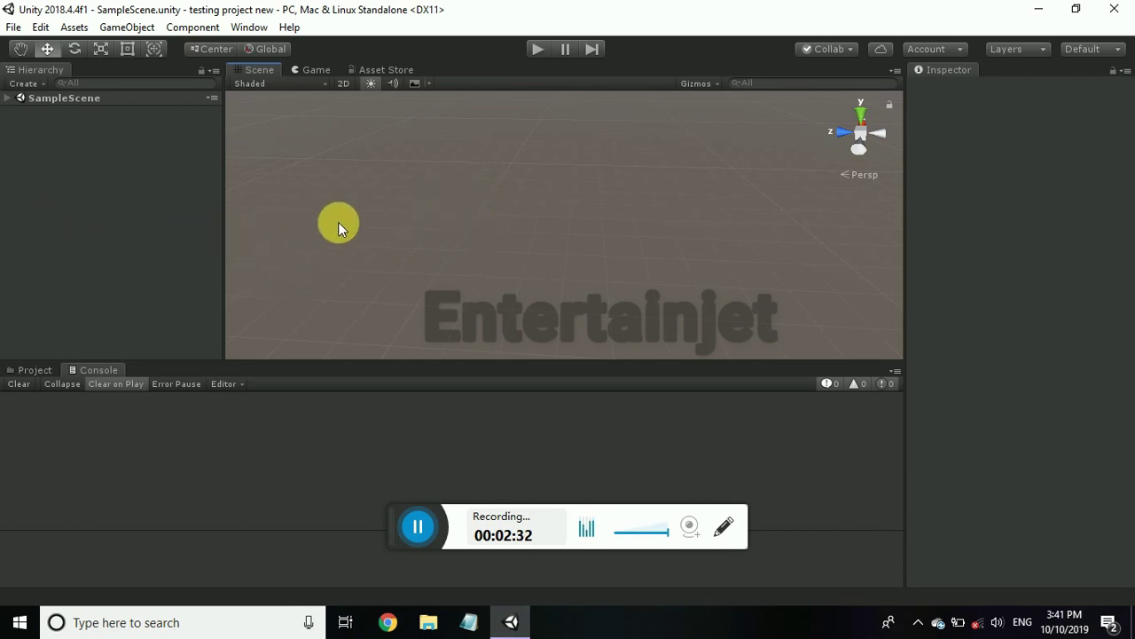
{"action": "middle_click_drag", "start_coordinate": [389, 214], "coordinate": [406, 344]}
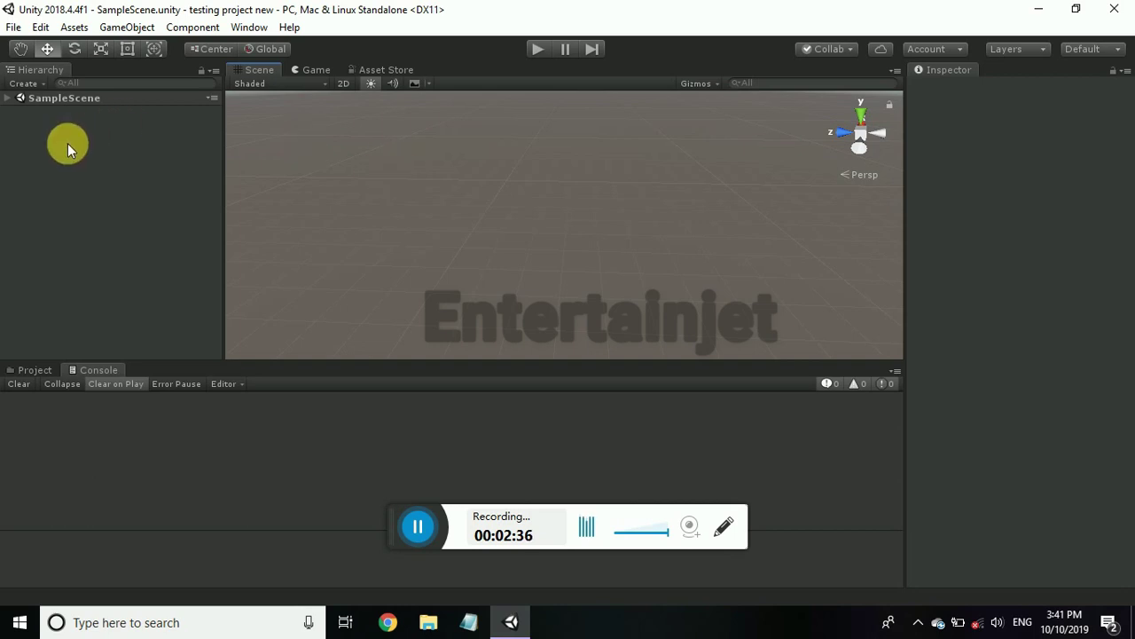
{"action": "left_click", "coordinate": [45, 370]}
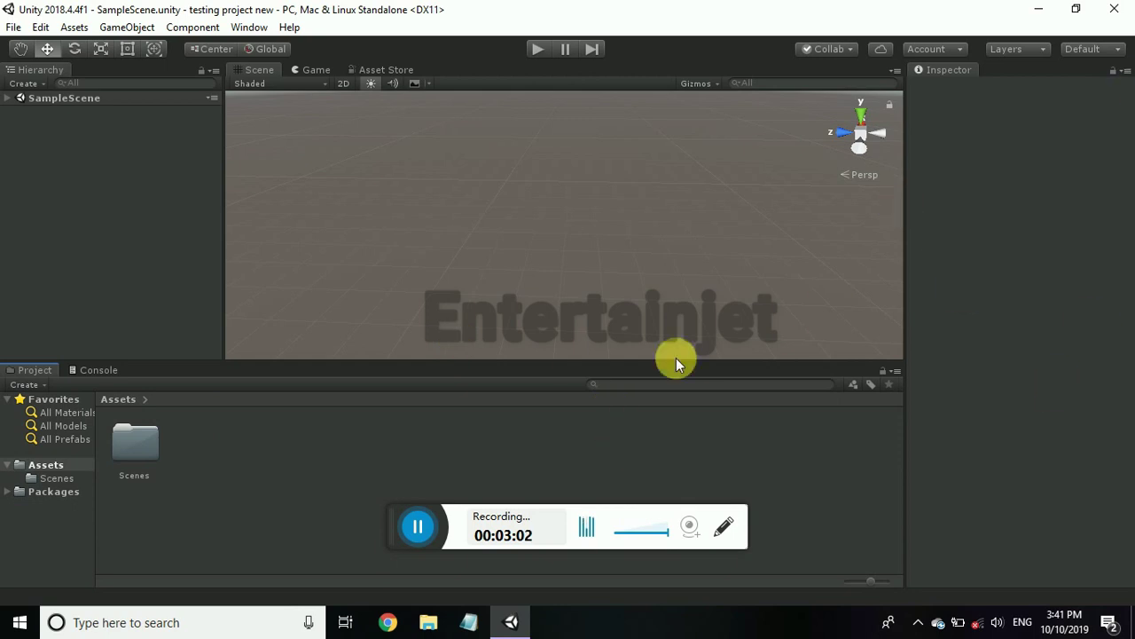
{"action": "left_click", "coordinate": [9, 100]}
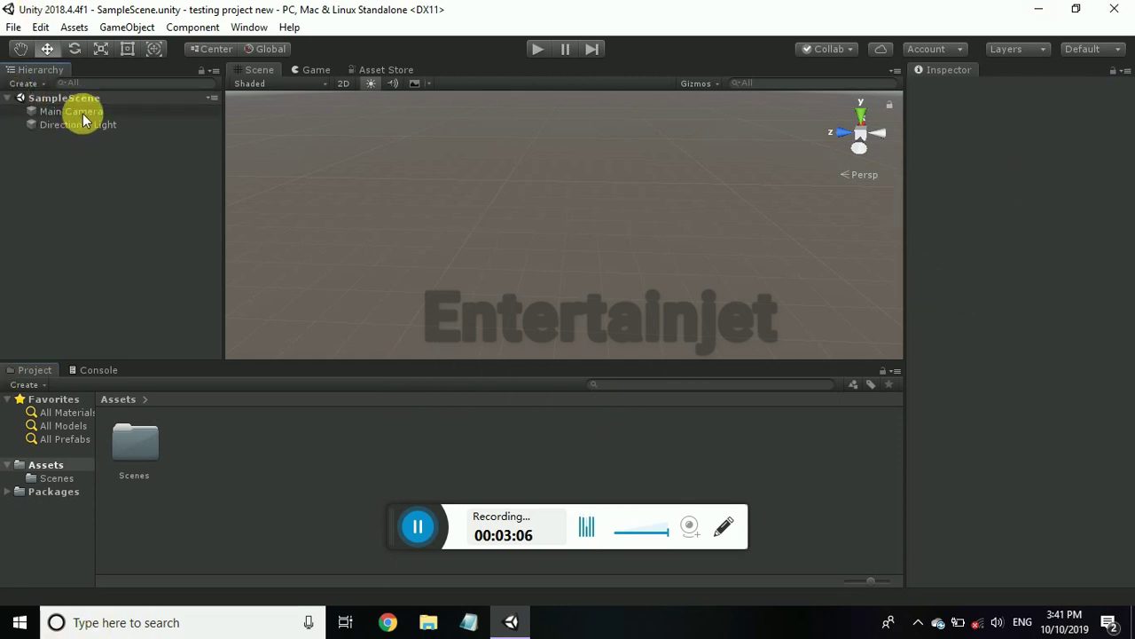
Select the Main Camera to show its settings, then switch to the Game view.
{"action": "left_click", "coordinate": [83, 113]}
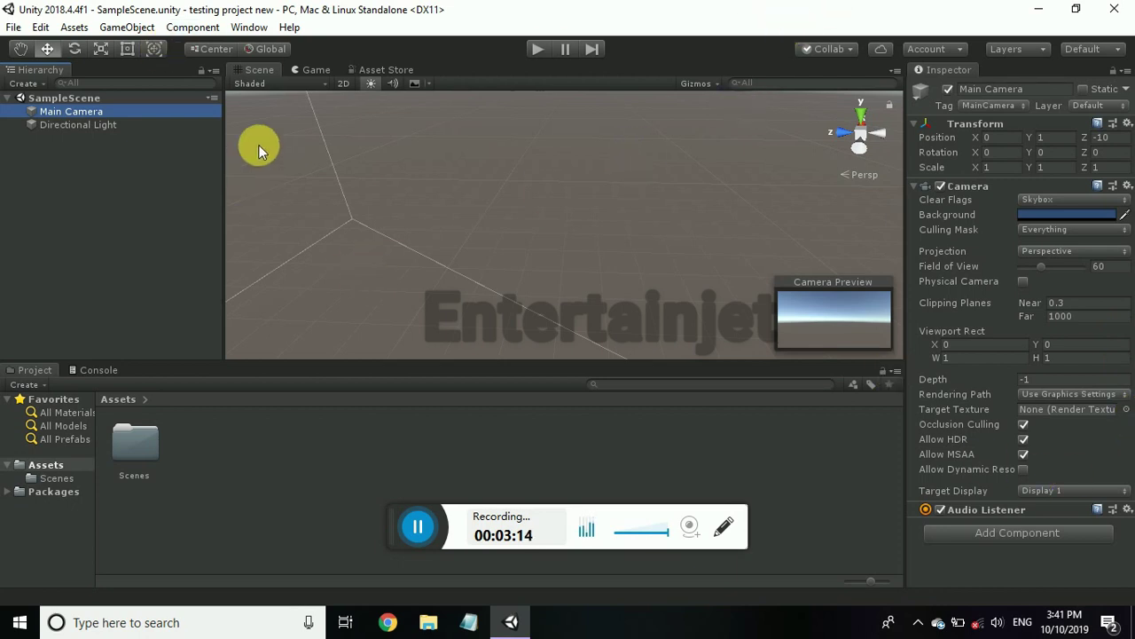
{"action": "mouse_move", "coordinate": [552, 210]}
{"action": "left_mouse_down", "text": "alt"}
{"action": "mouse_move", "coordinate": [344, 273]}
{"action": "mouse_move", "coordinate": [512, 188]}
{"action": "left_mouse_up", "text": "alt"}
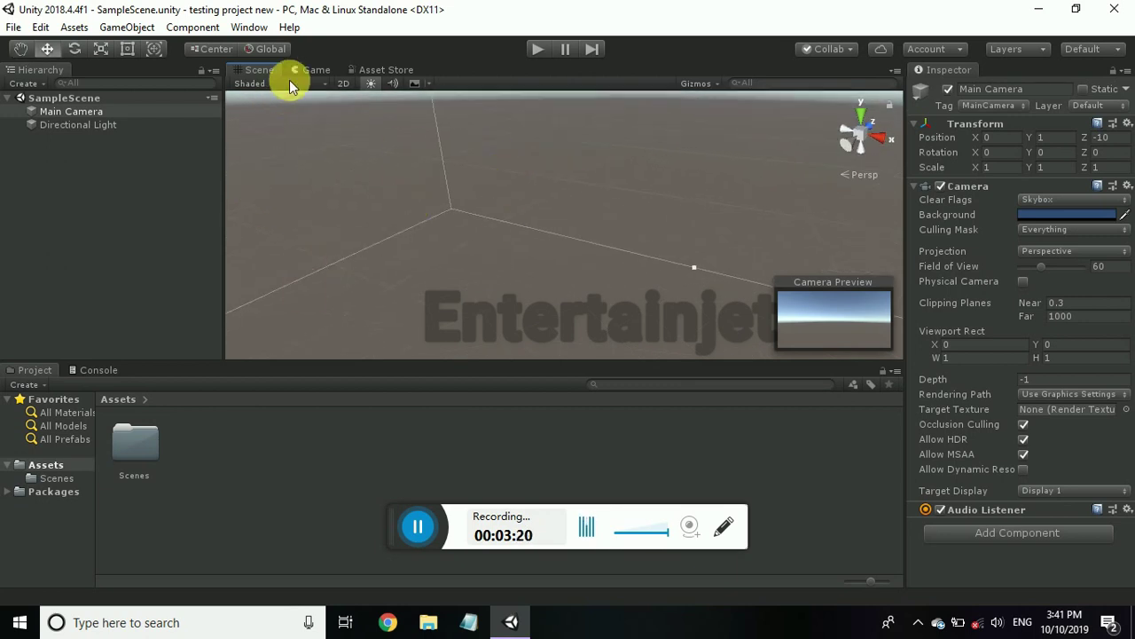
{"action": "left_click", "coordinate": [308, 67]}
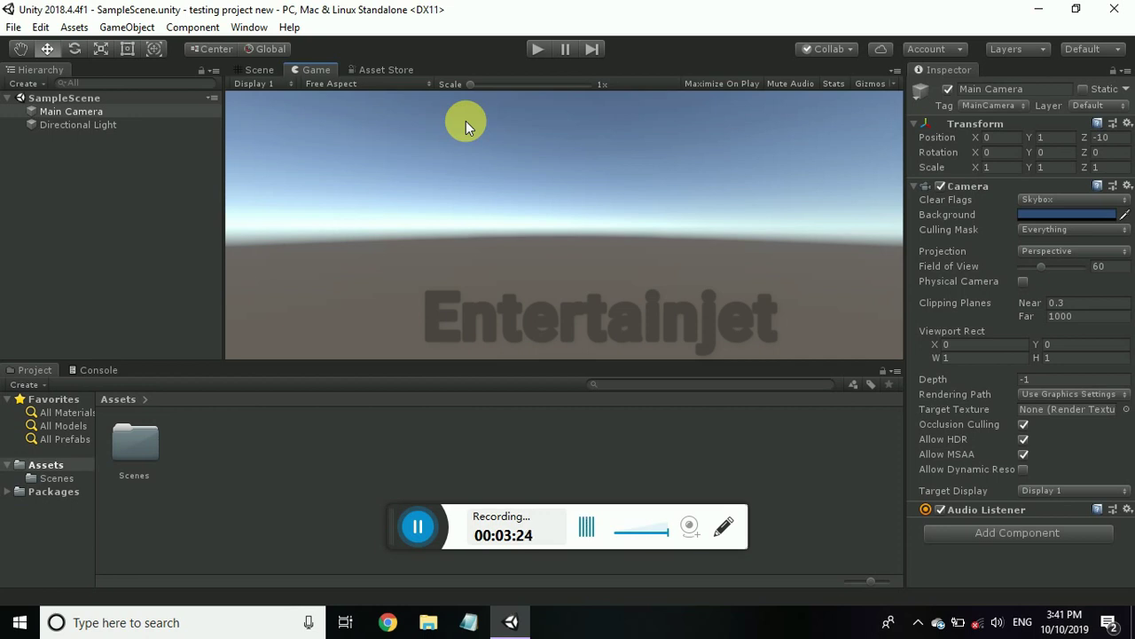
{"action": "left_click", "coordinate": [391, 70]}
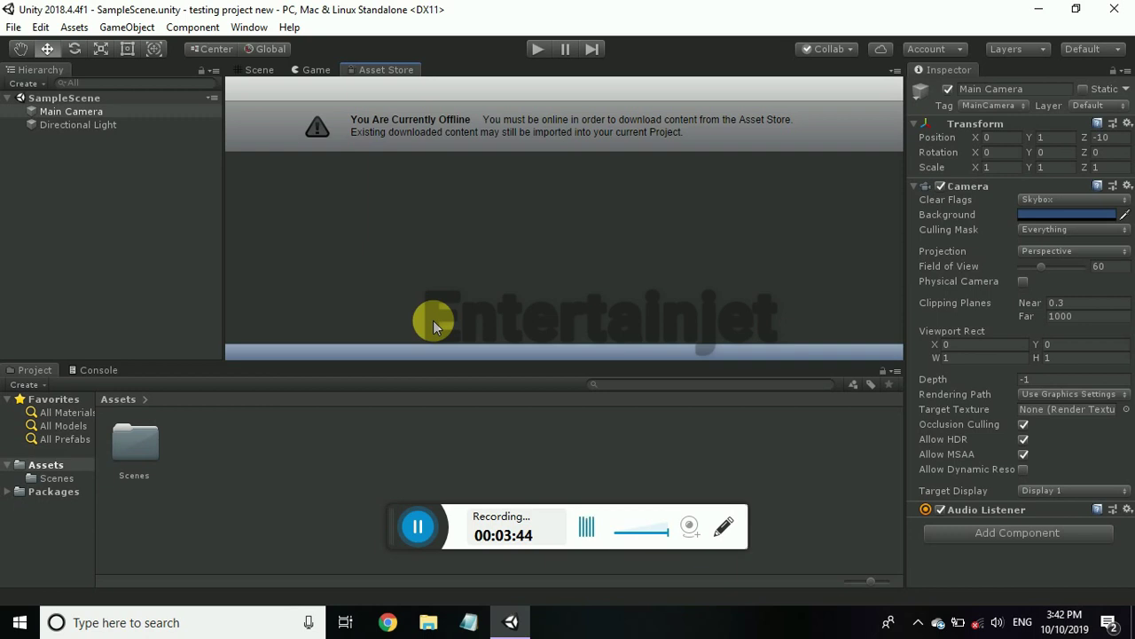
{"action": "left_click", "coordinate": [263, 69]}
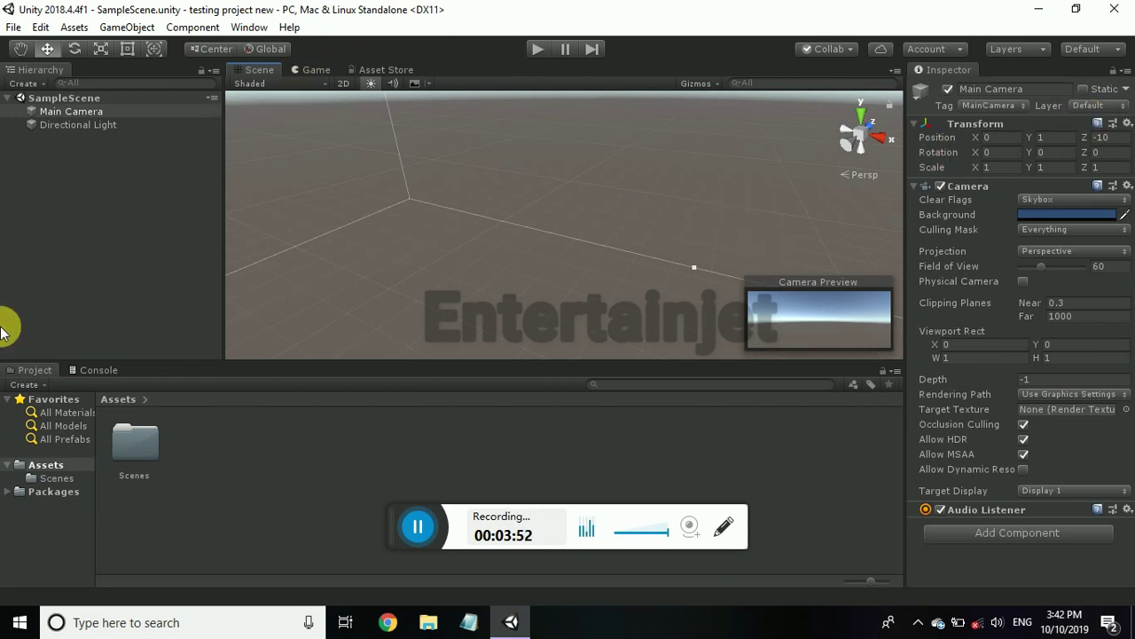
Show the Console, set handles to Pivot, and check the collaboration panel.
{"action": "left_click", "coordinate": [102, 366]}
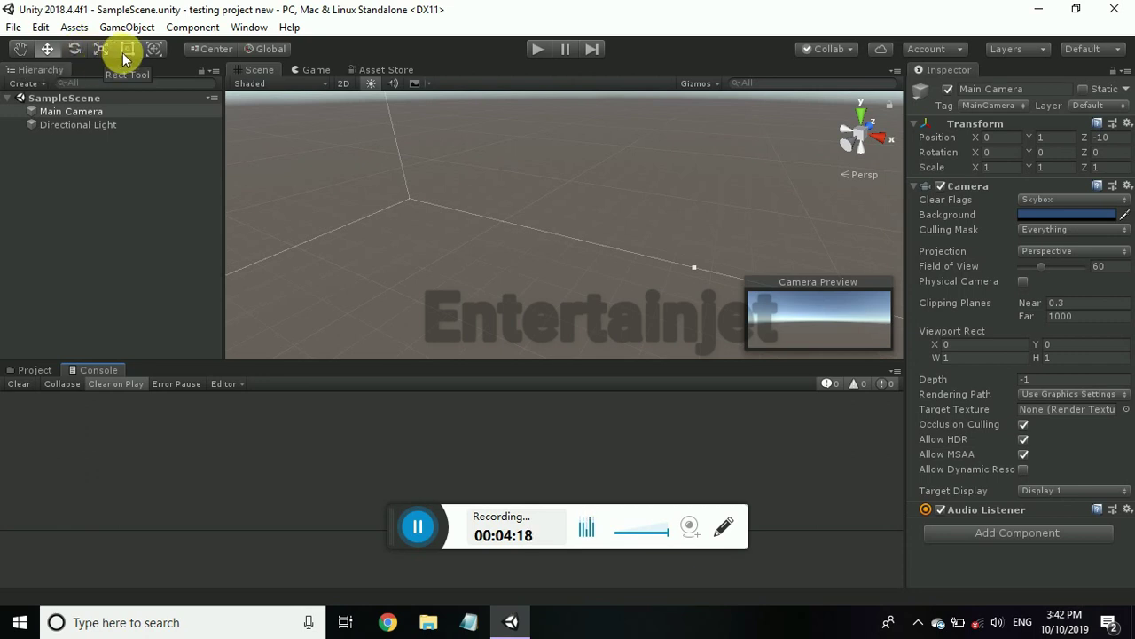
{"action": "left_click", "coordinate": [203, 54]}
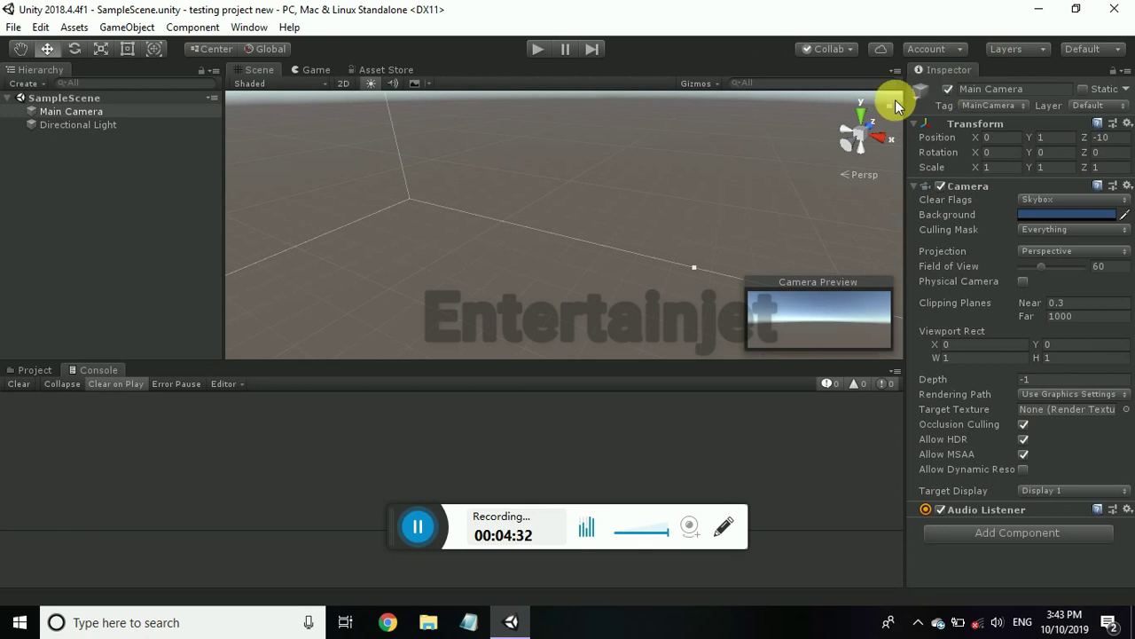
{"action": "left_click", "coordinate": [841, 49]}
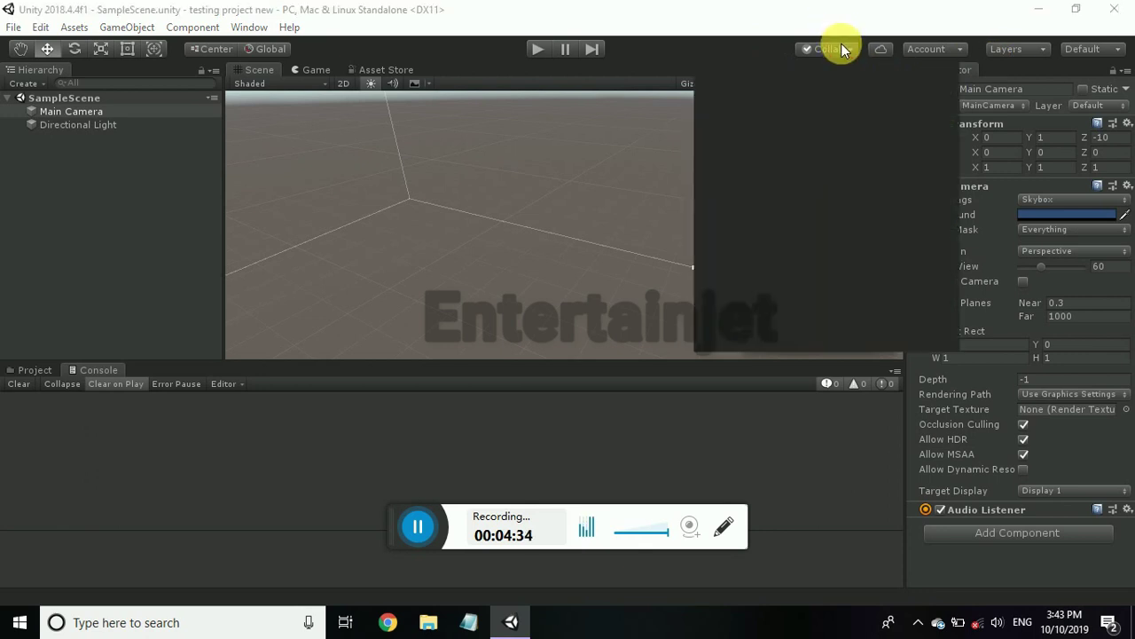
{"action": "left_click", "coordinate": [841, 49]}
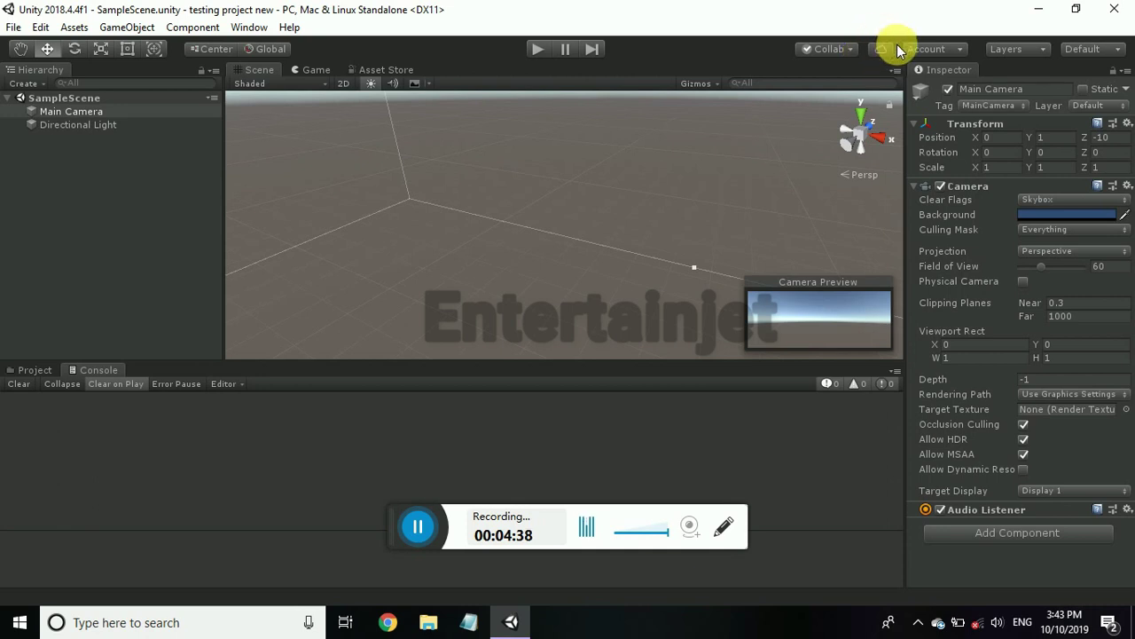
Check the Account options and the Layers list, then bring up the Layout presets.
{"action": "left_click", "coordinate": [917, 51]}
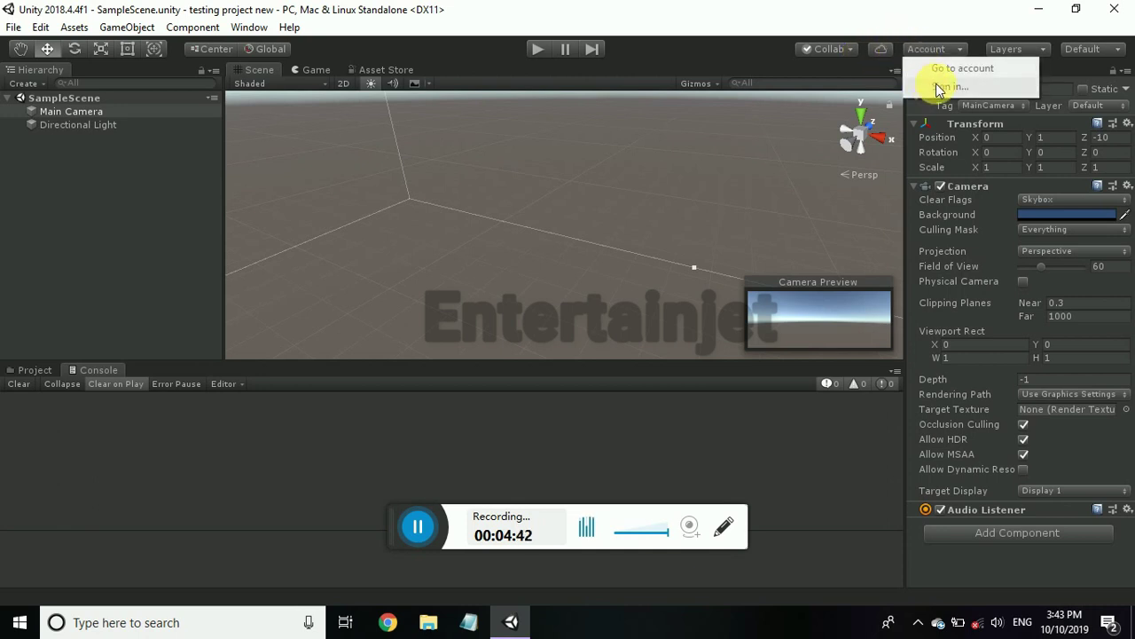
{"action": "left_click", "coordinate": [1023, 51]}
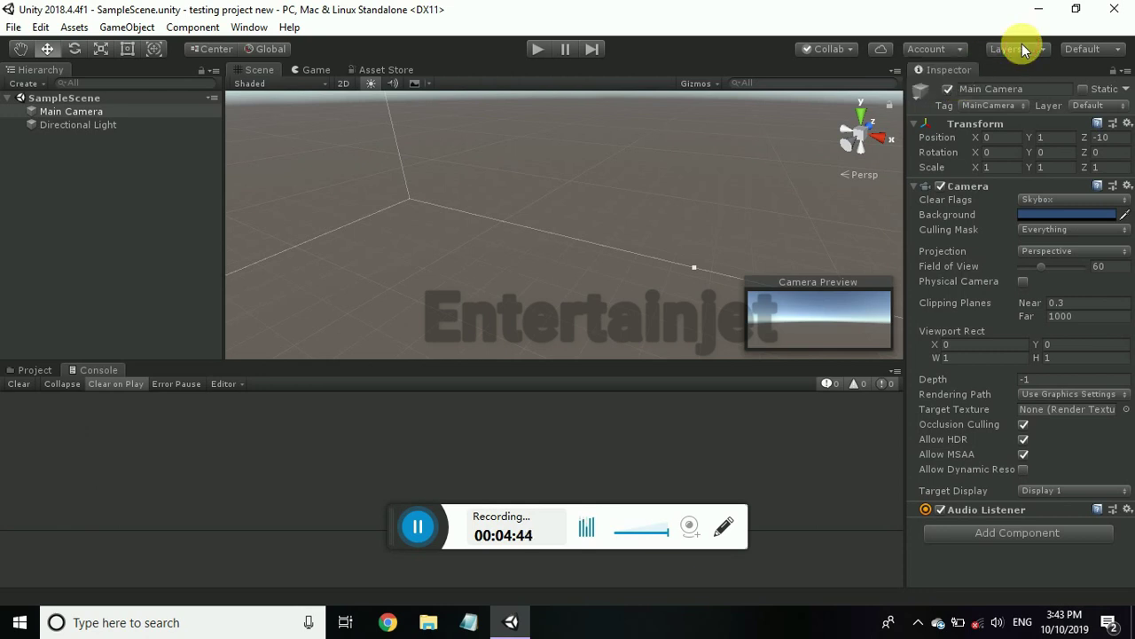
{"action": "left_click", "coordinate": [1021, 48]}
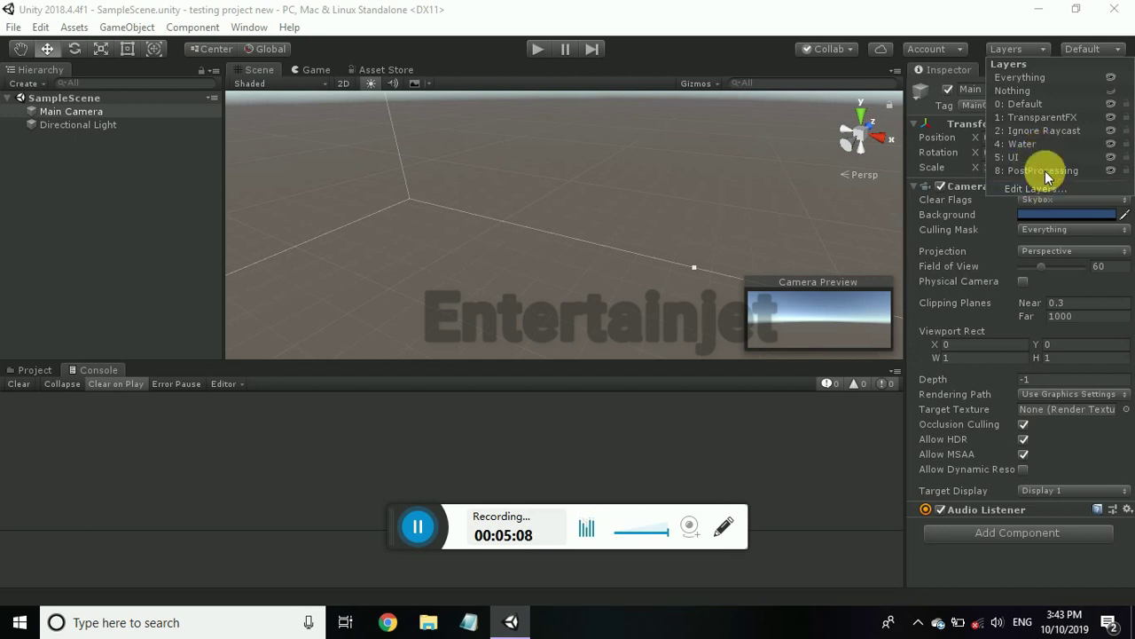
{"action": "left_click", "coordinate": [1084, 49]}
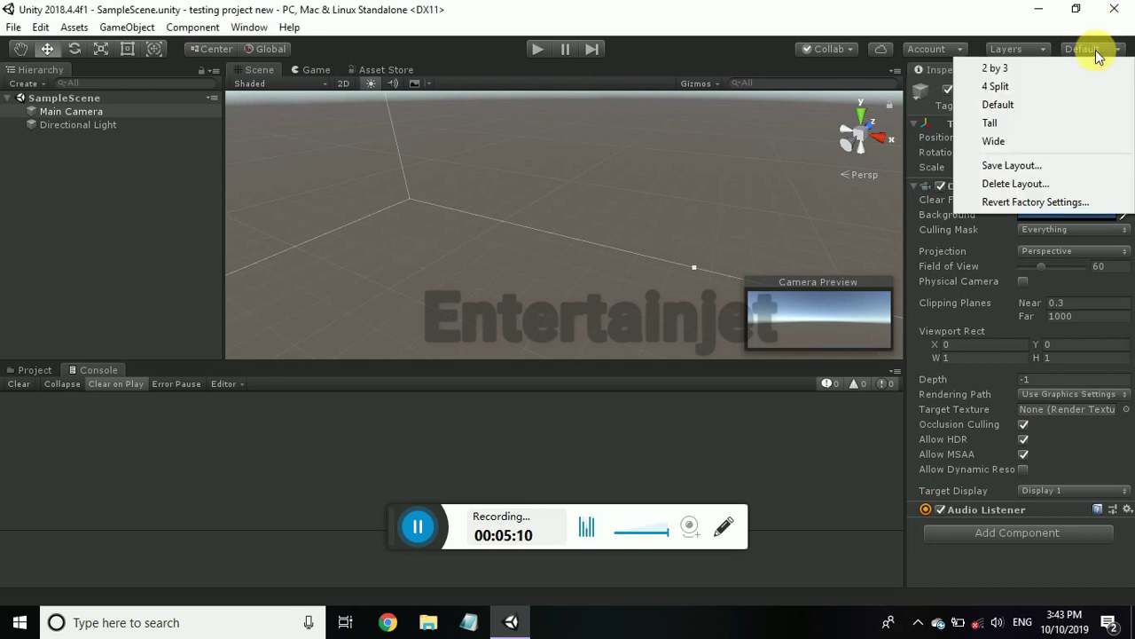
Try the 2 by 3 and 4 Split layouts, then settle on the Tall layout.
{"action": "left_click", "coordinate": [1072, 69]}
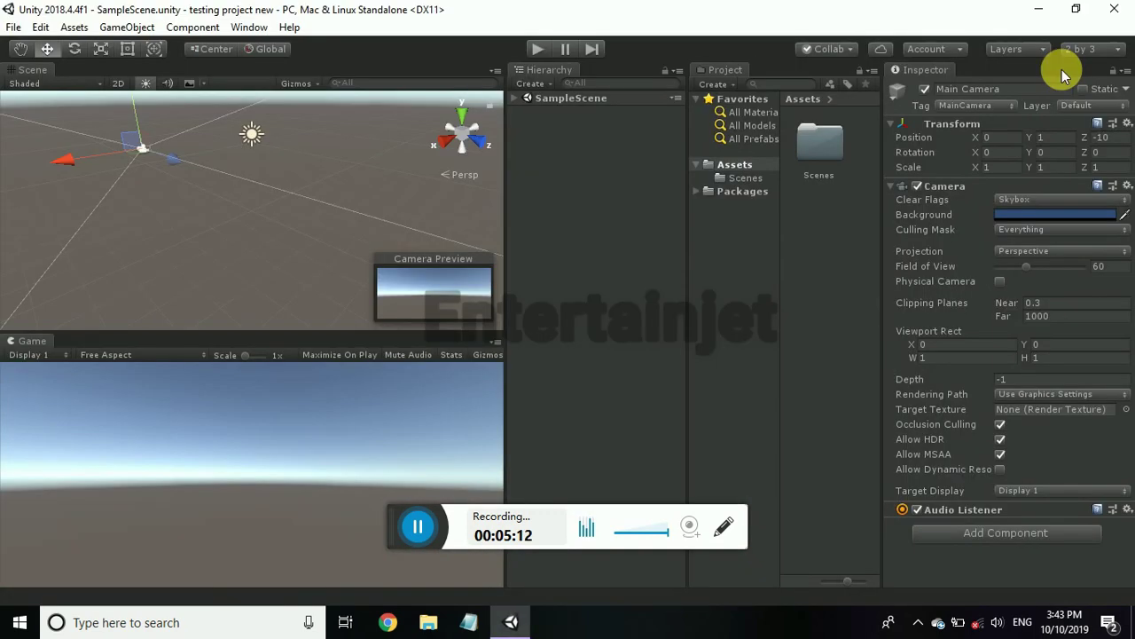
{"action": "left_click", "coordinate": [1080, 52]}
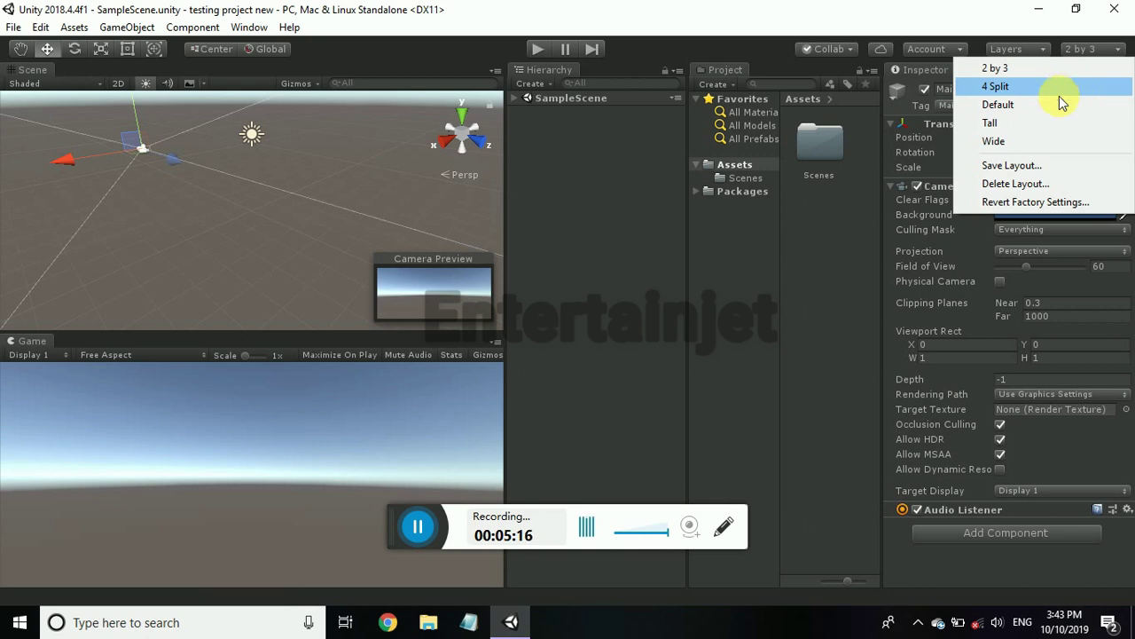
{"action": "left_click", "coordinate": [434, 11]}
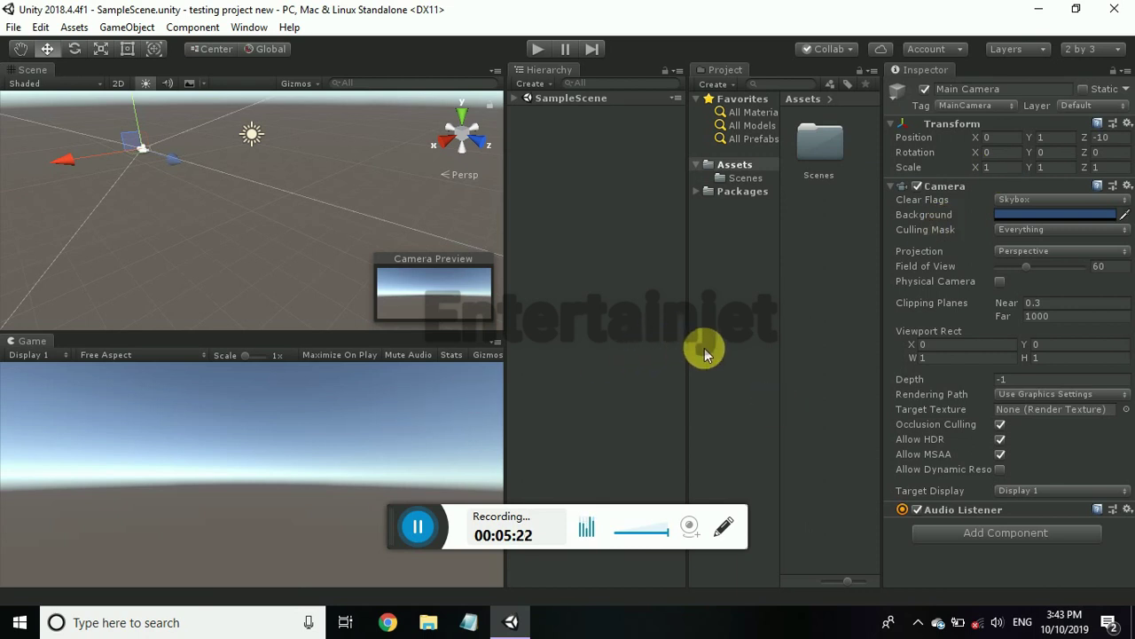
{"action": "left_click", "coordinate": [1098, 58]}
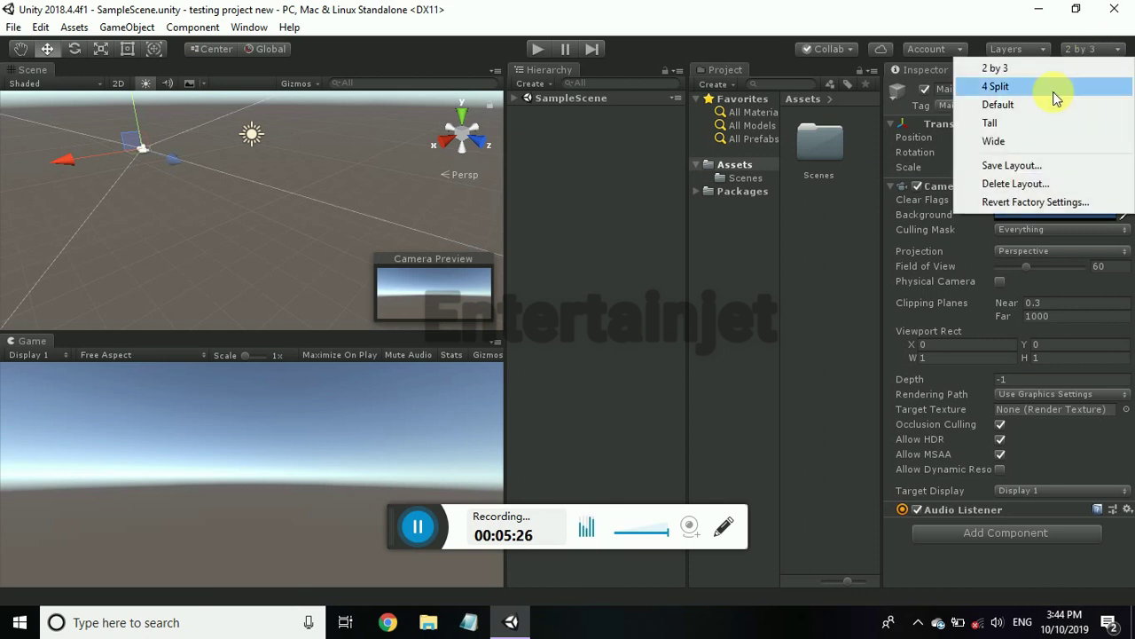
{"action": "left_click", "coordinate": [1050, 92]}
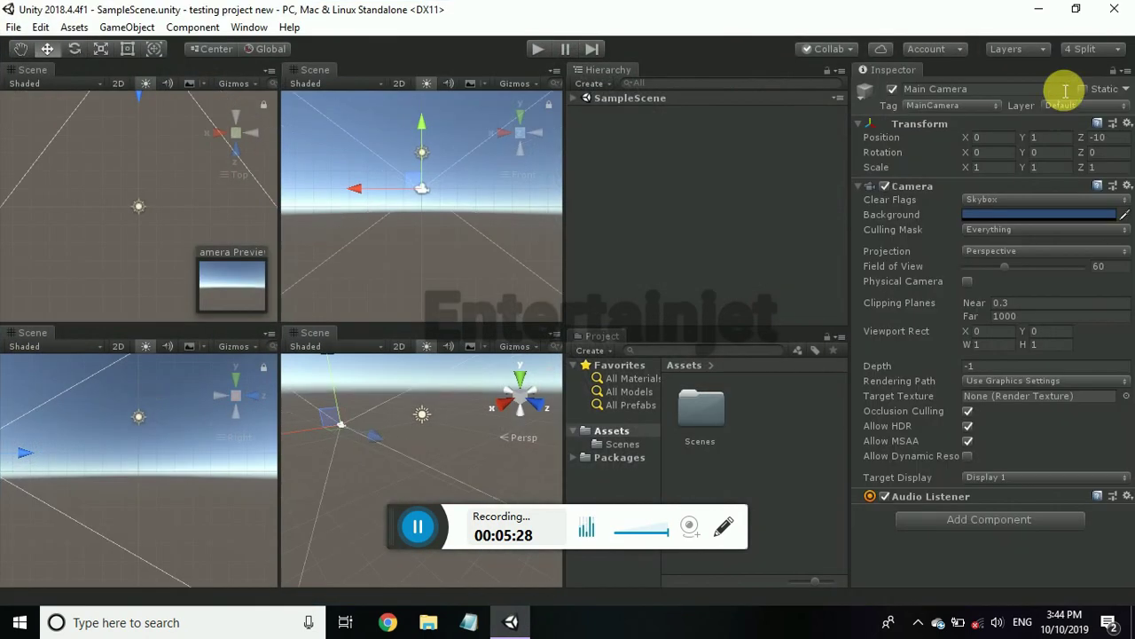
{"action": "left_click", "coordinate": [1079, 50]}
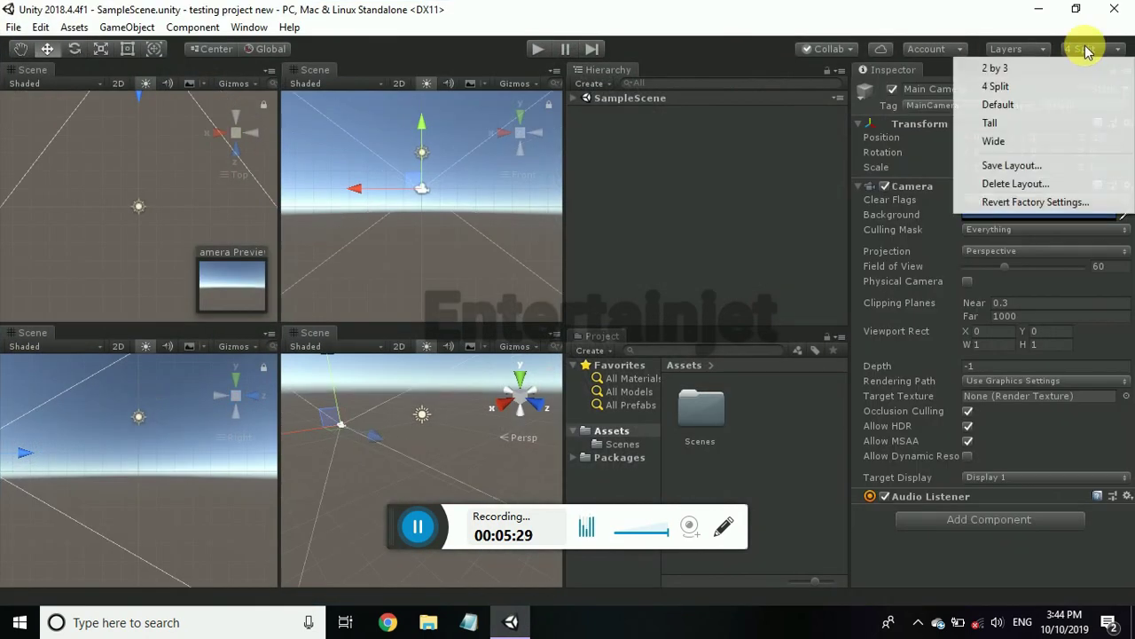
{"action": "left_click", "coordinate": [1047, 129]}
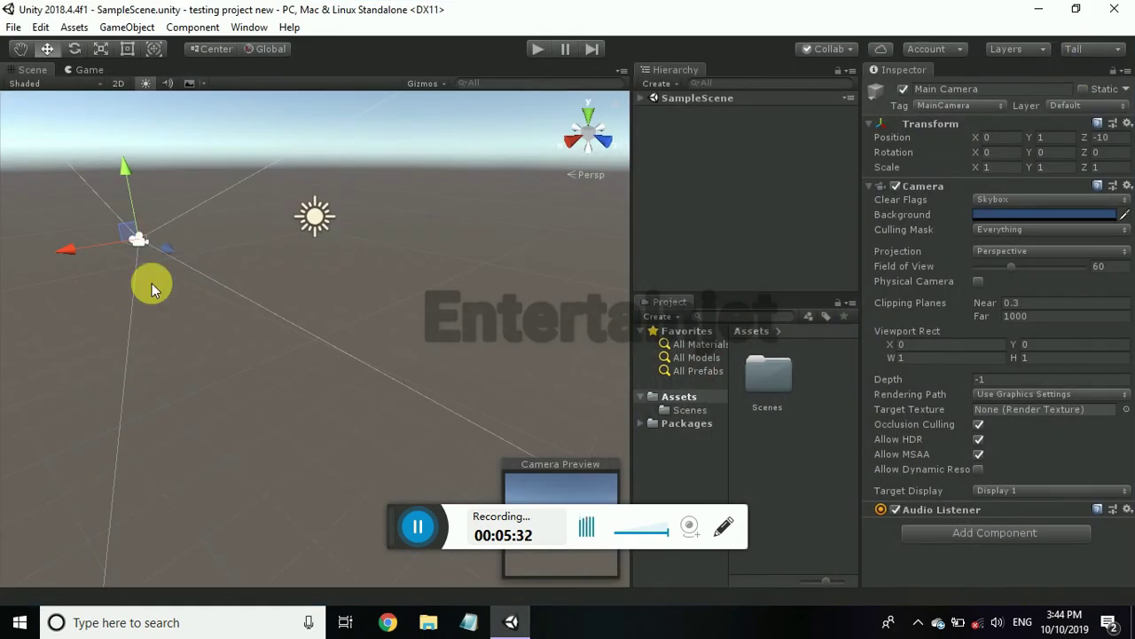
{"action": "left_click_drag", "start_coordinate": [290, 170], "coordinate": [409, 377], "text": "alt"}
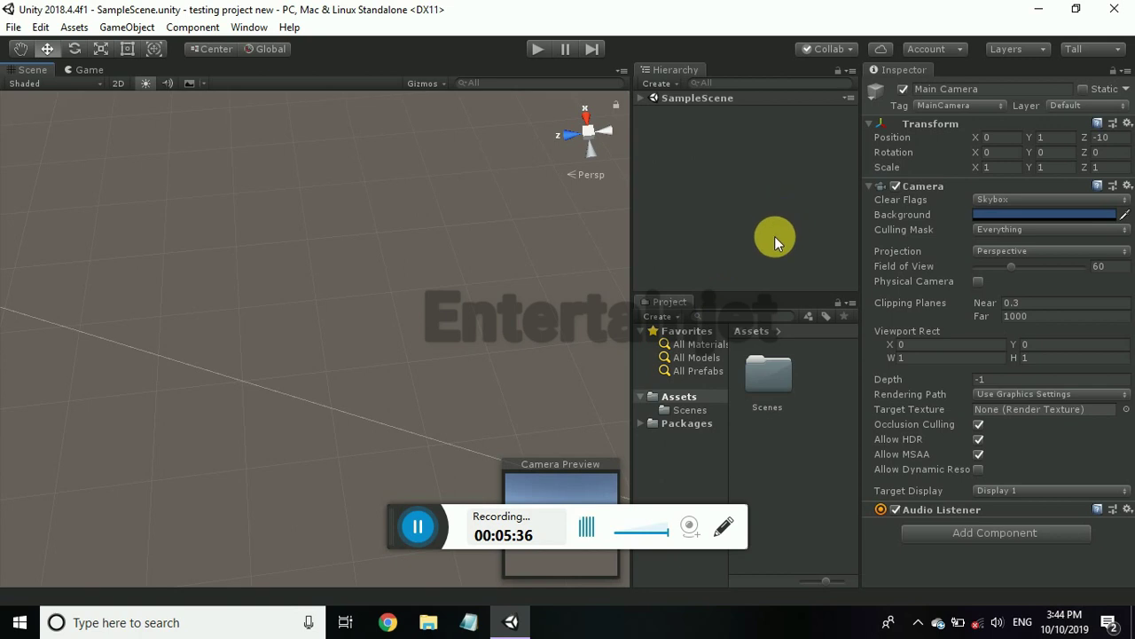
{"action": "left_click", "coordinate": [1087, 49]}
{"action": "left_click", "coordinate": [998, 142]}
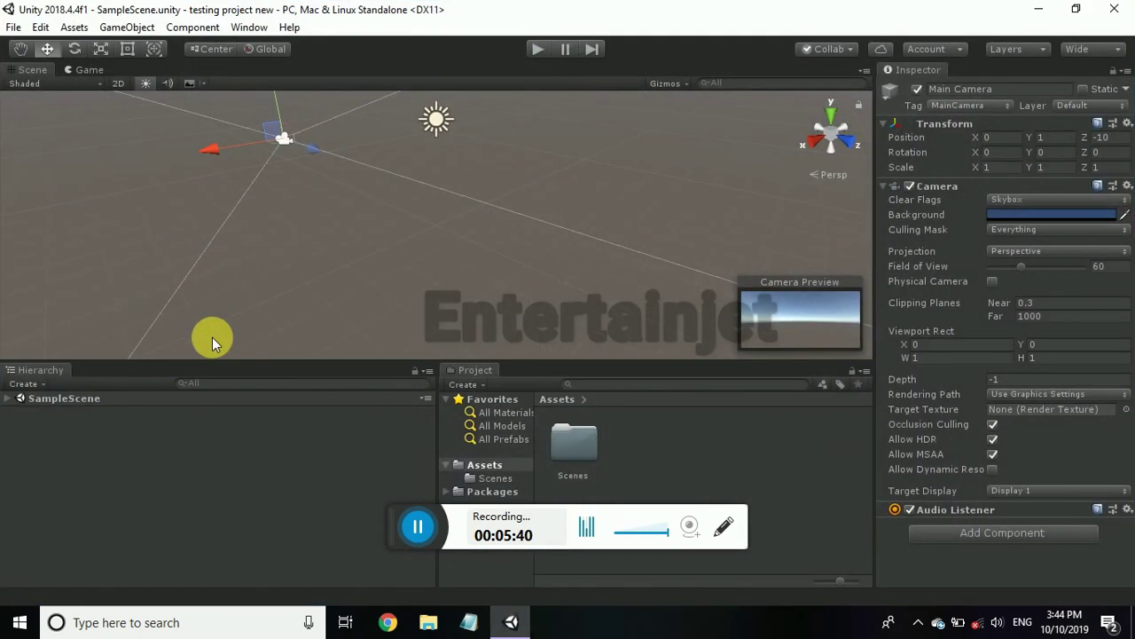
{"action": "mouse_move", "coordinate": [285, 274]}
{"action": "left_mouse_down", "text": "alt"}
{"action": "mouse_move", "coordinate": [385, 284]}
{"action": "mouse_move", "coordinate": [335, 167]}
{"action": "left_mouse_up", "text": "alt"}
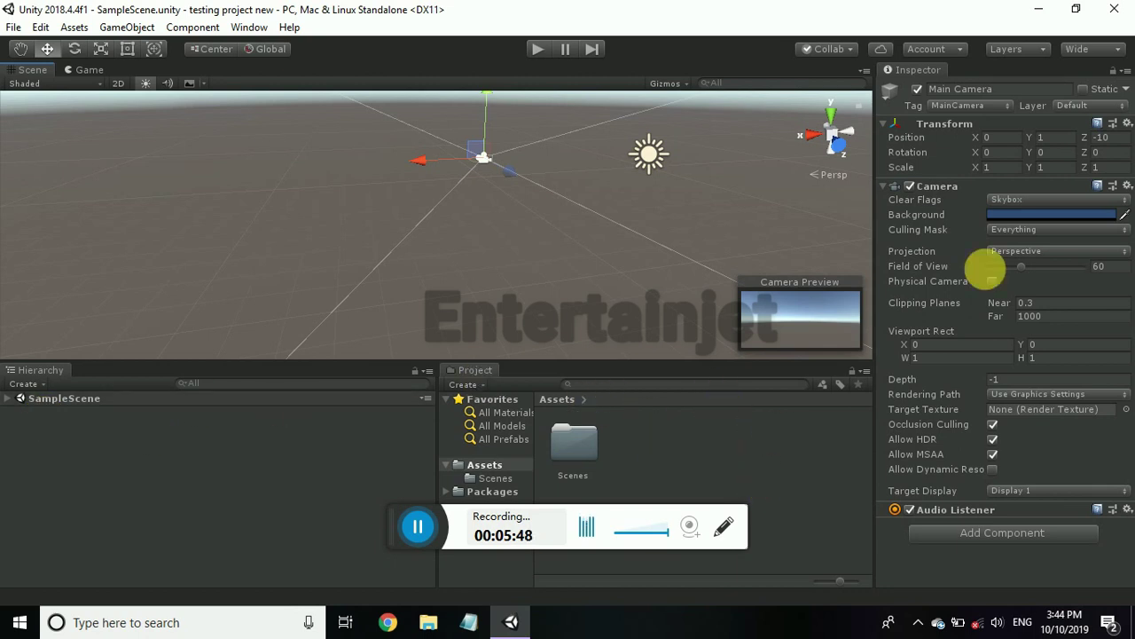
{"action": "left_click", "coordinate": [1091, 50]}
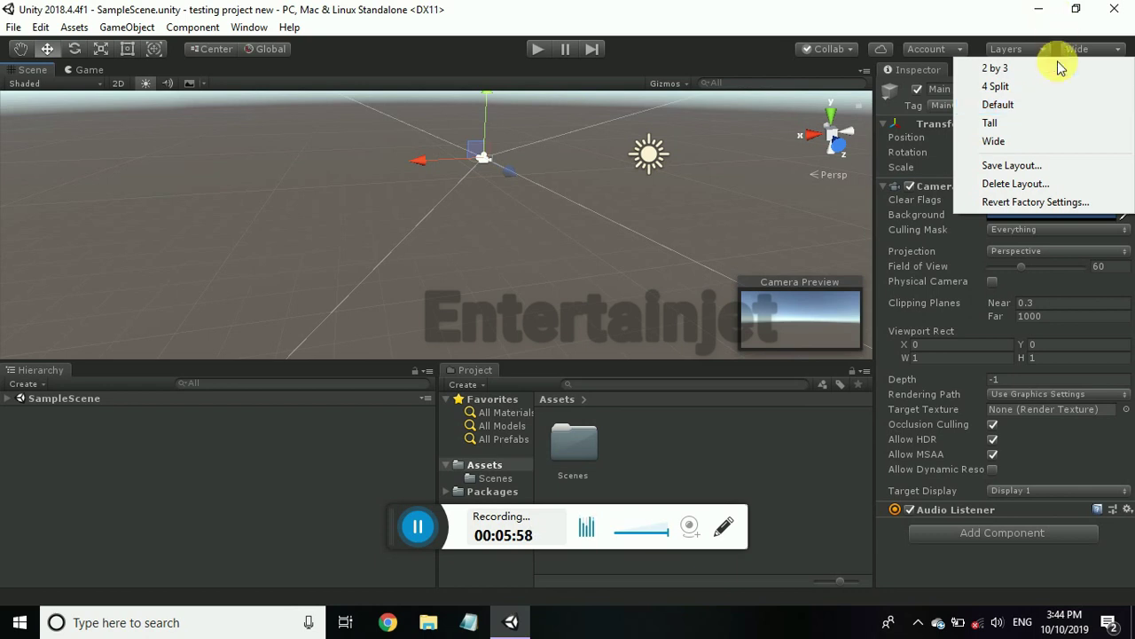
{"action": "left_click", "coordinate": [1058, 122]}
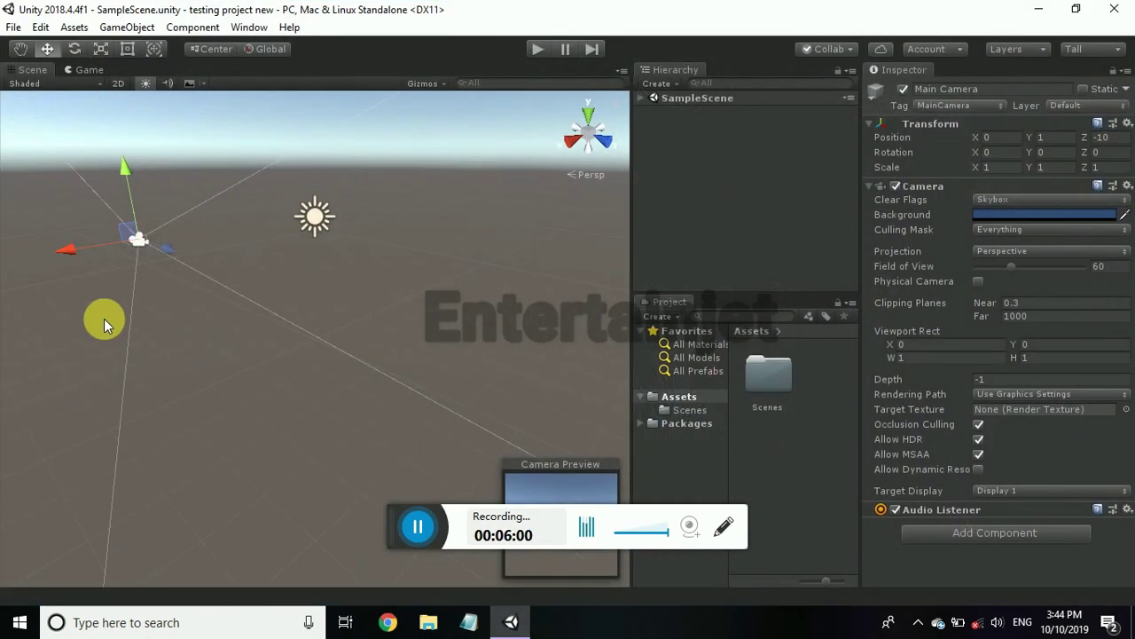
{"action": "mouse_move", "coordinate": [190, 400]}
{"action": "right_mouse_down"}
{"action": "mouse_move", "coordinate": [341, 286]}
{"action": "mouse_move", "coordinate": [337, 259]}
{"action": "right_mouse_up"}
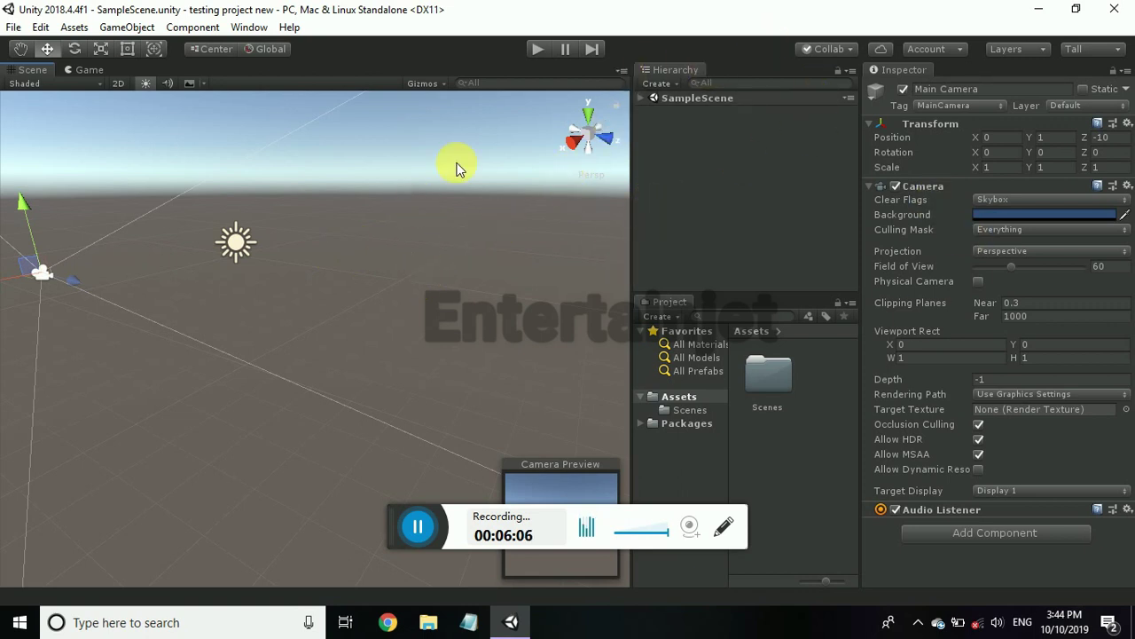
Review and close the PC, Mac & Linux Standalone Build Settings, then browse the File menu again.
{"action": "left_click", "coordinate": [16, 28]}
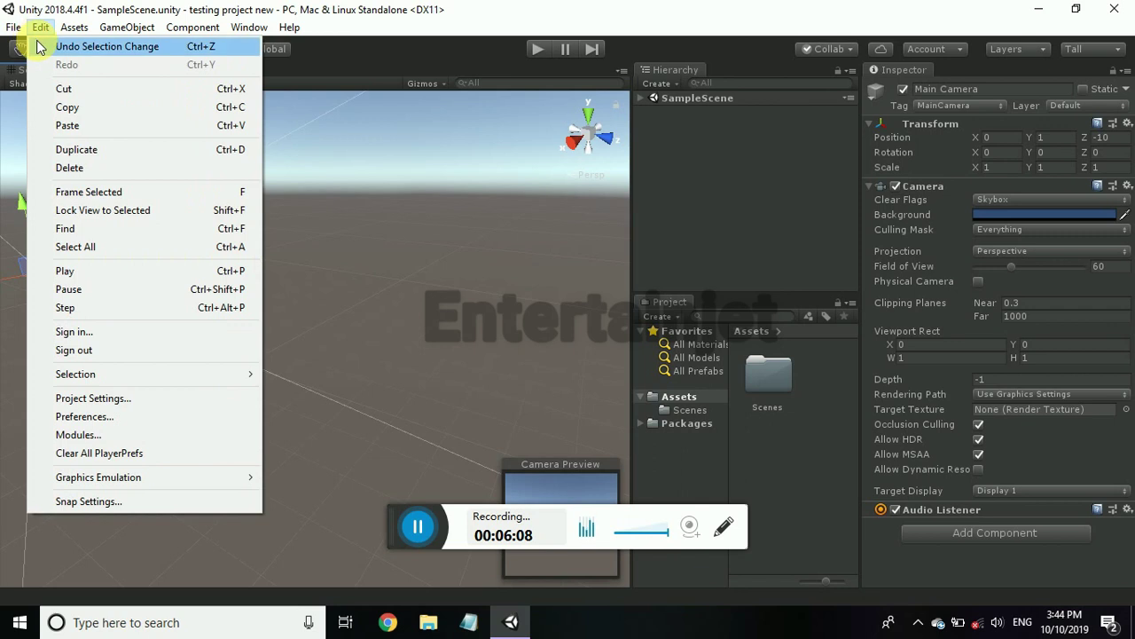
{"action": "mouse_move", "coordinate": [76, 27]}
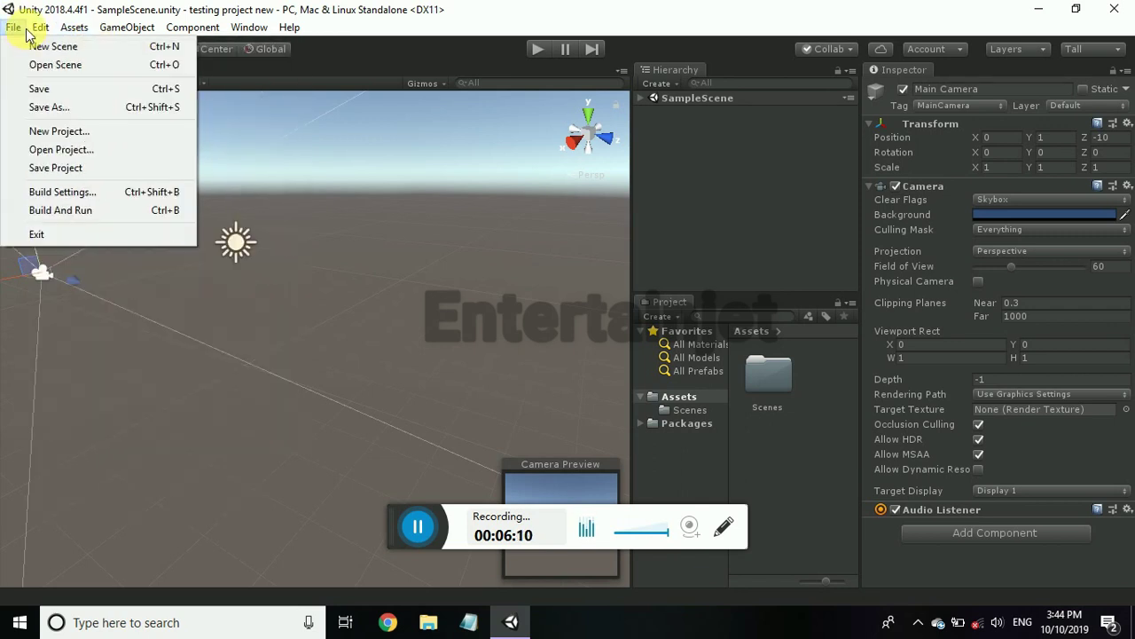
{"action": "mouse_move", "coordinate": [13, 27]}
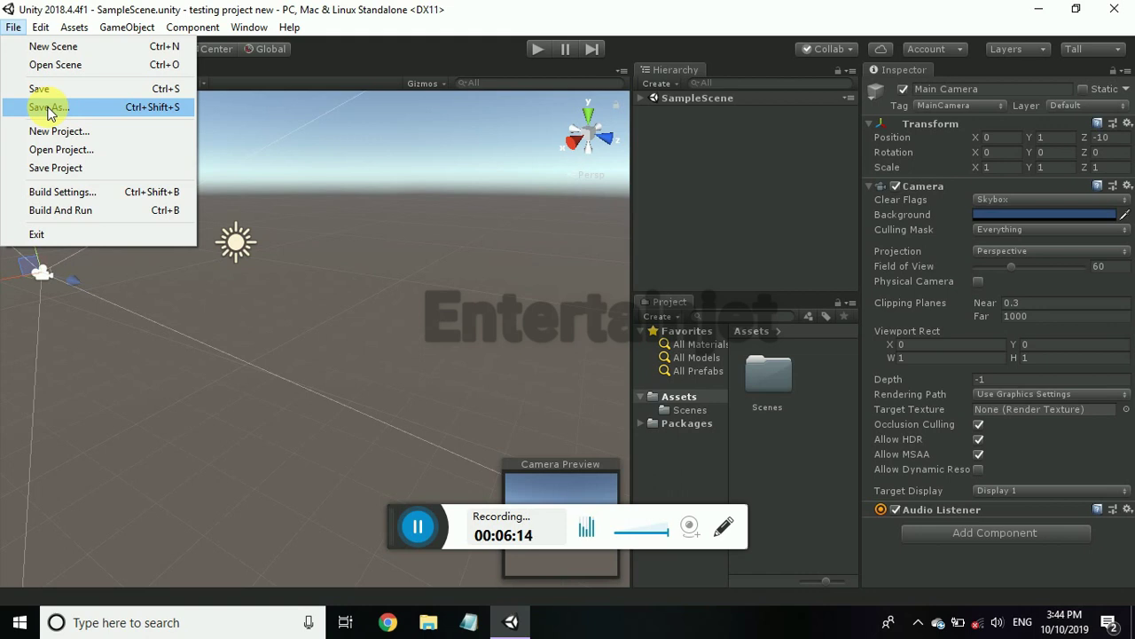
{"action": "left_click", "coordinate": [68, 195]}
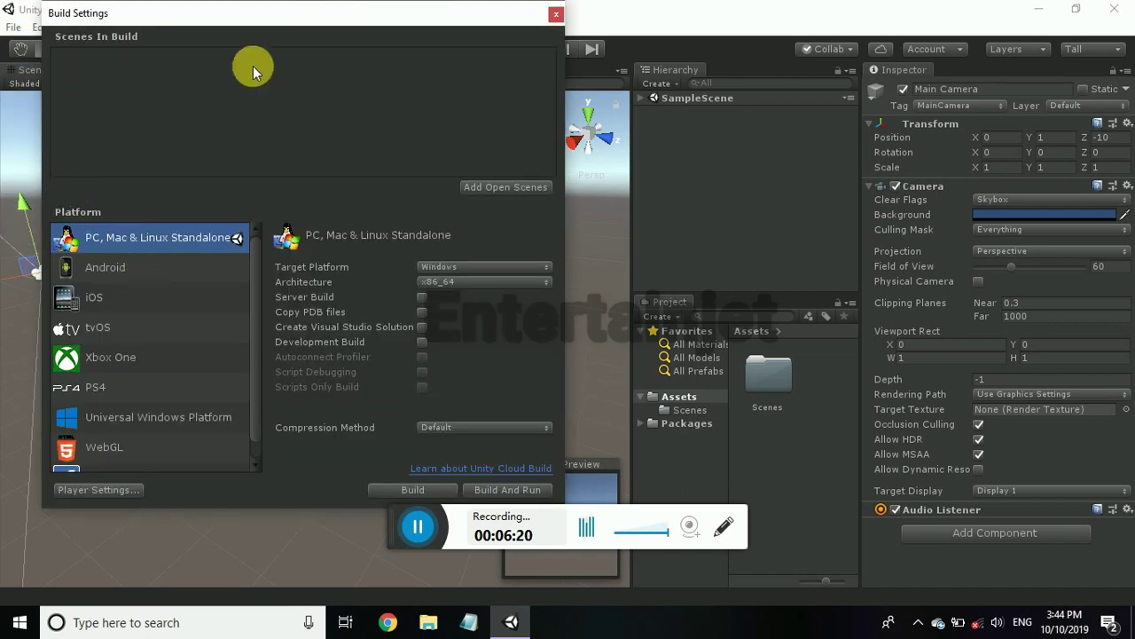
{"action": "left_click", "coordinate": [557, 15]}
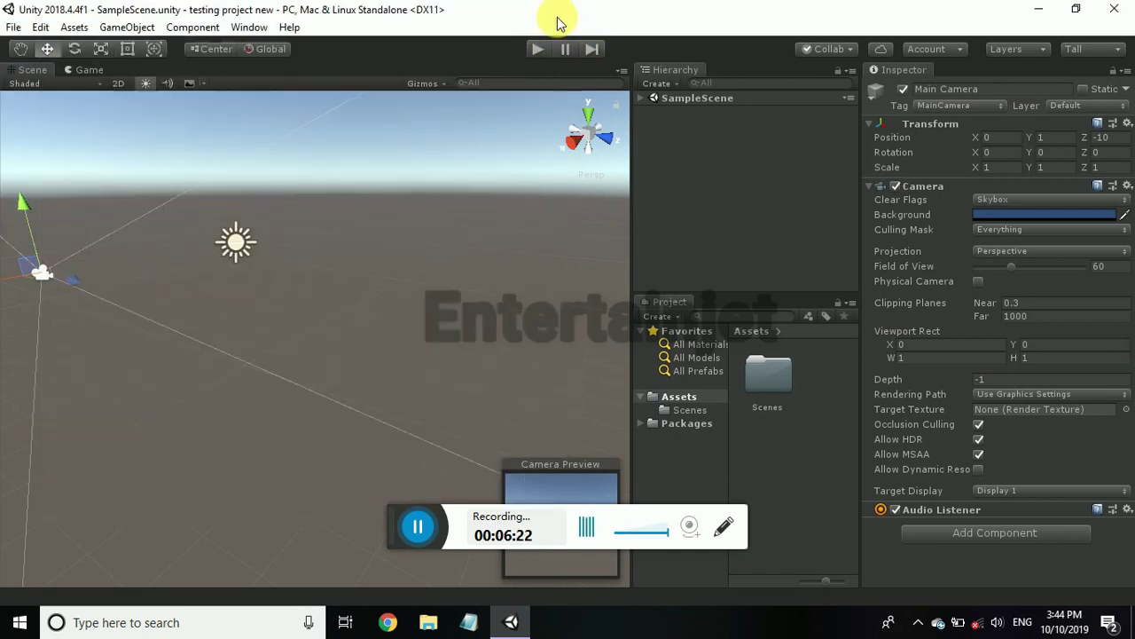
{"action": "left_click", "coordinate": [5, 28]}
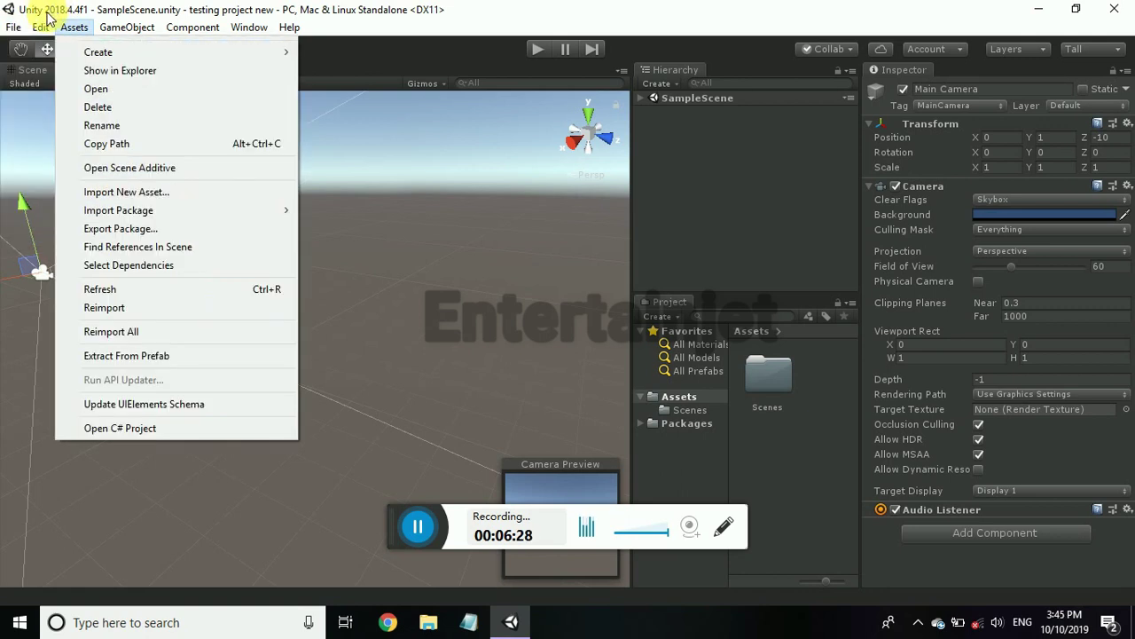
{"action": "mouse_move", "coordinate": [42, 29]}
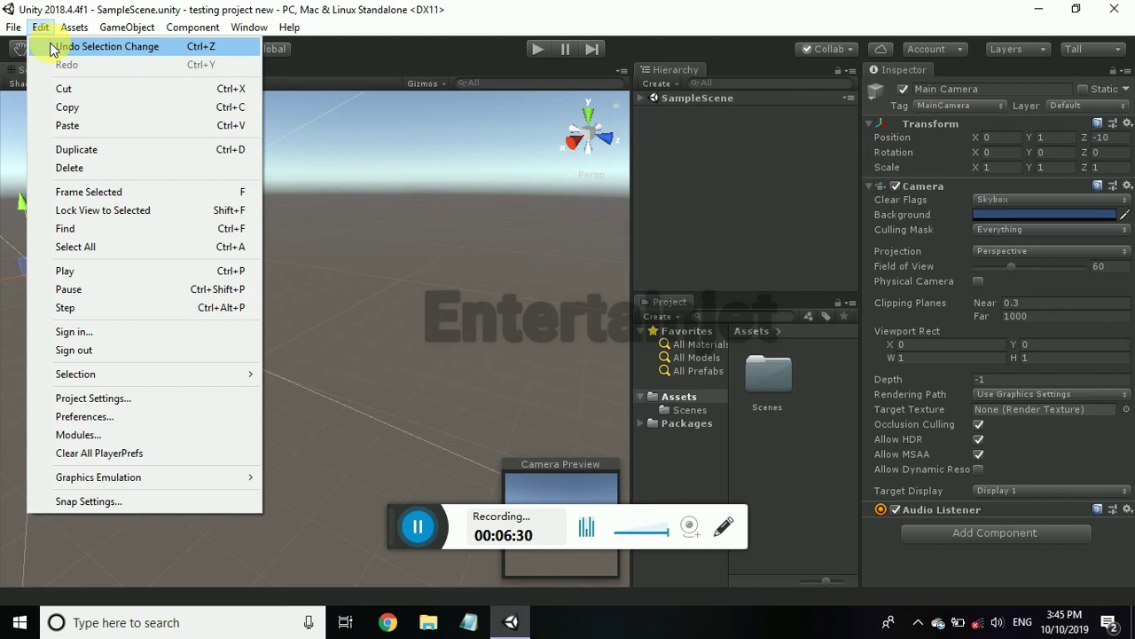
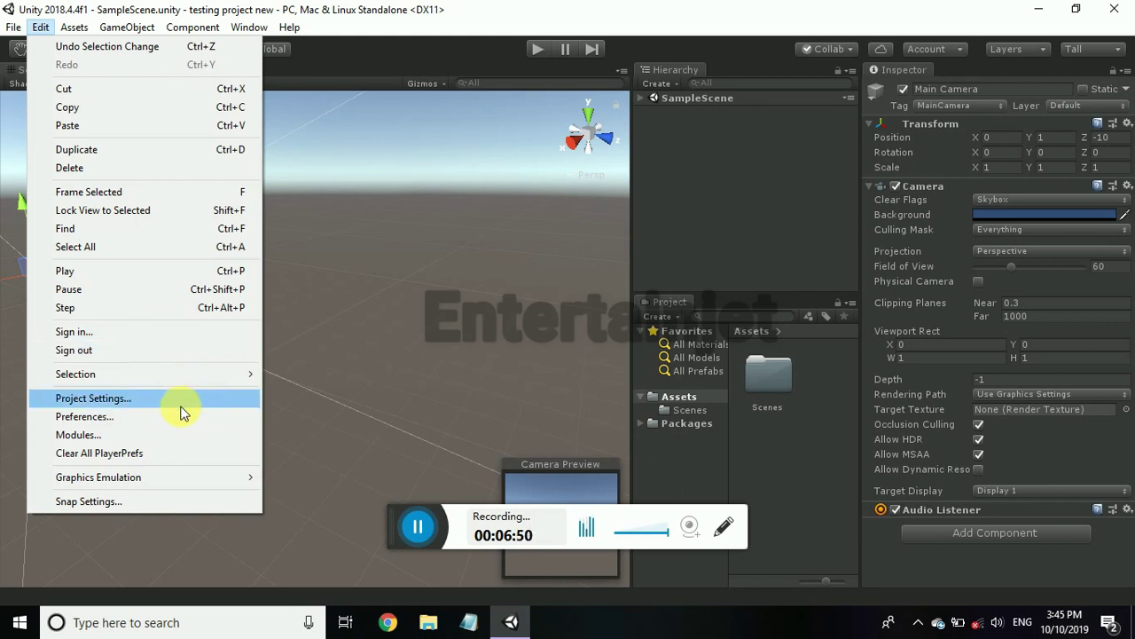
Open Project Settings to view the Time page, then close the settings window.
{"action": "left_click", "coordinate": [180, 401]}
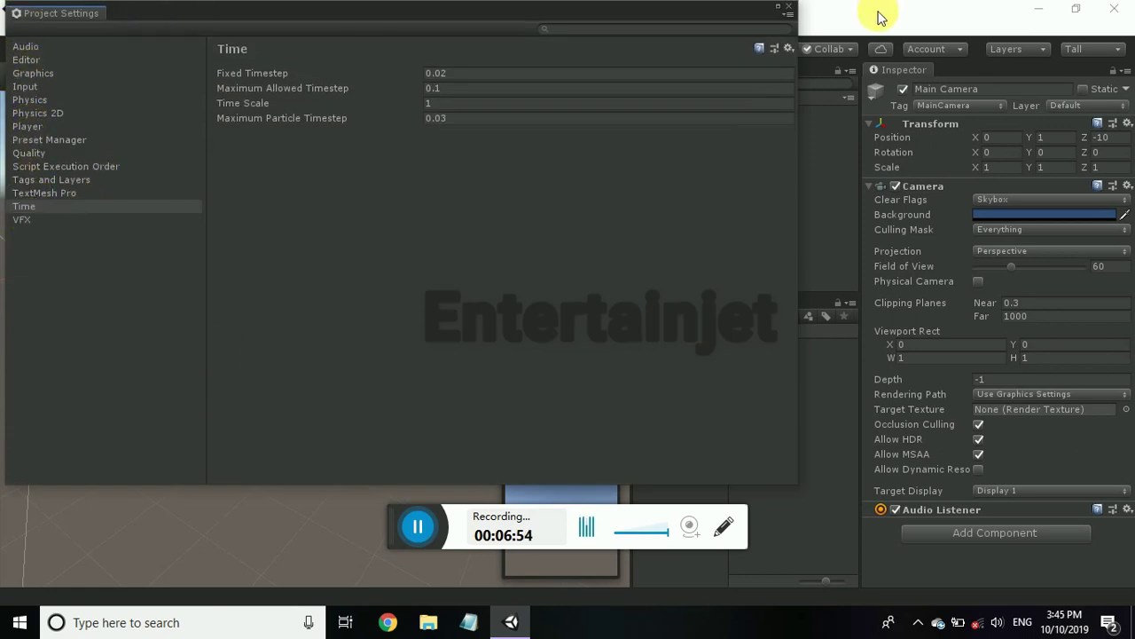
{"action": "left_click", "coordinate": [789, 7]}
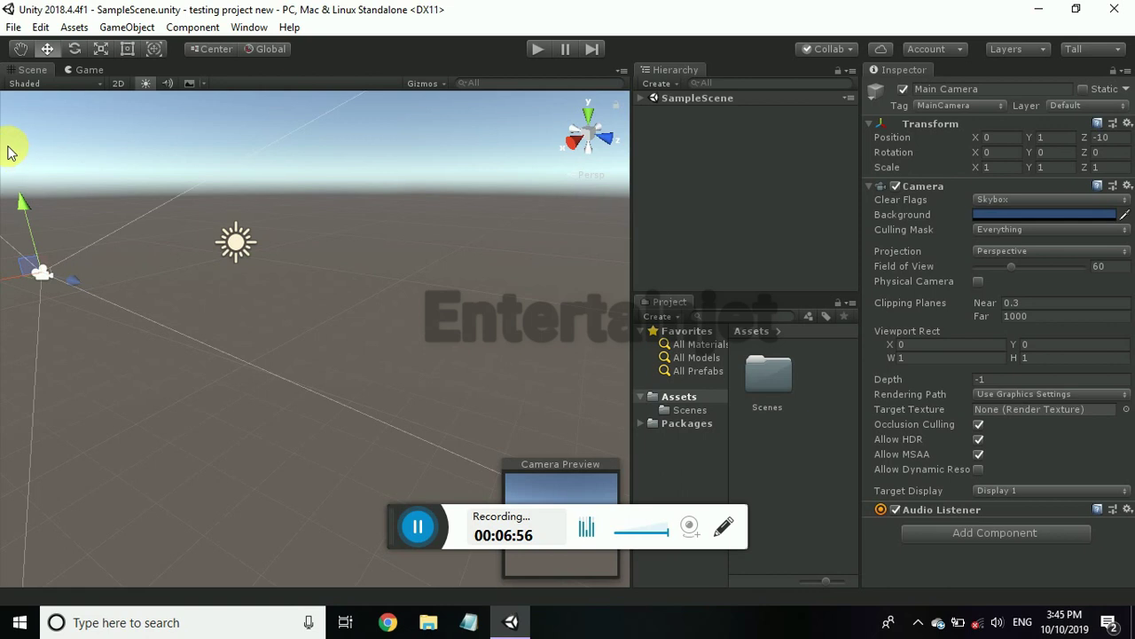
{"action": "left_click", "coordinate": [40, 29]}
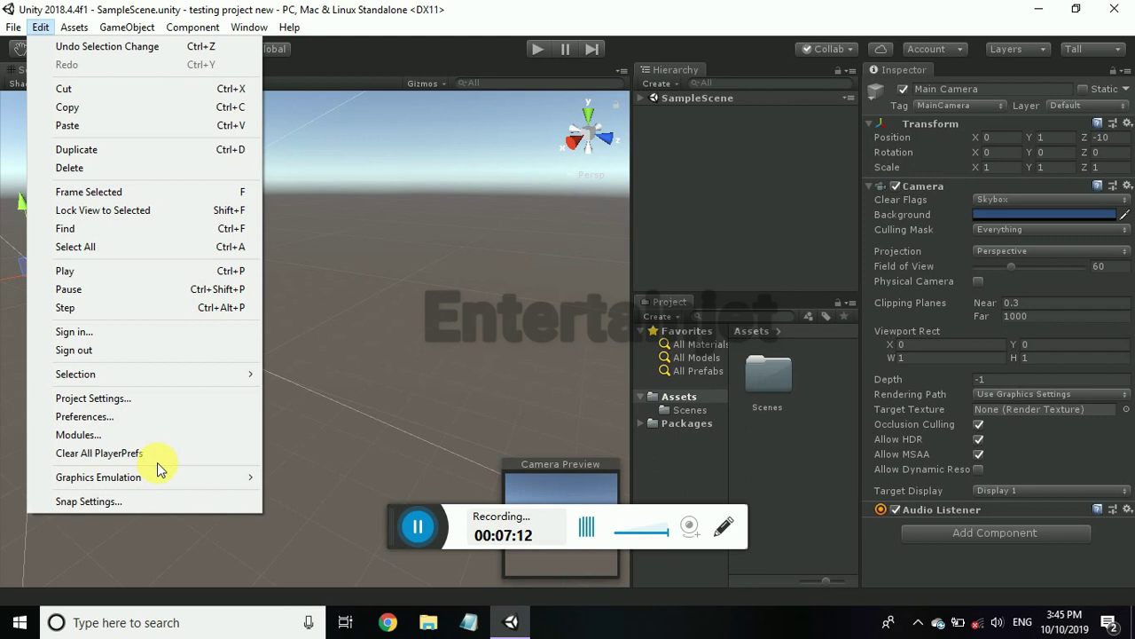
Browse the Edit, Assets and GameObject menus, ending on the Component menu's categories from Mesh to XR.
{"action": "mouse_move", "coordinate": [75, 26]}
{"action": "mouse_move", "coordinate": [88, 62]}
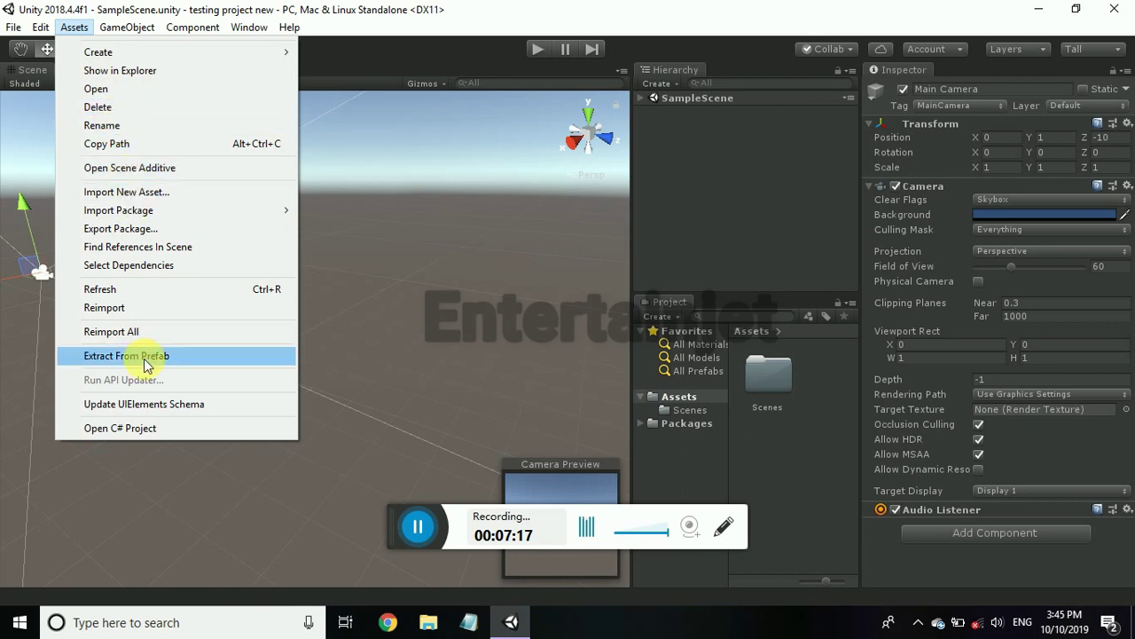
{"action": "mouse_move", "coordinate": [134, 27]}
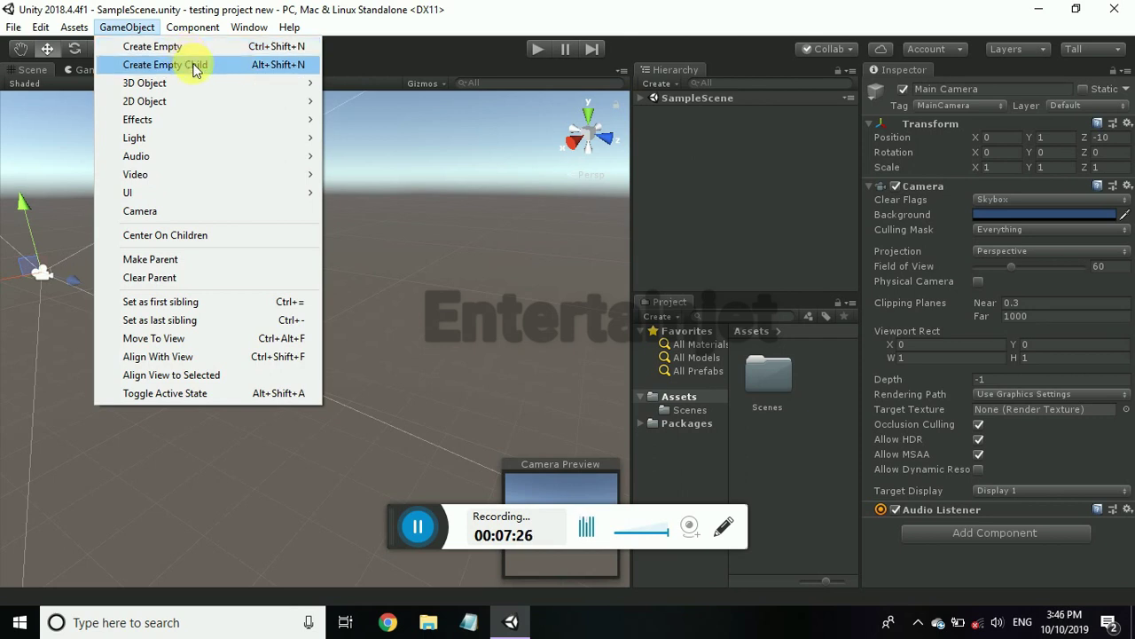
{"action": "mouse_move", "coordinate": [194, 78]}
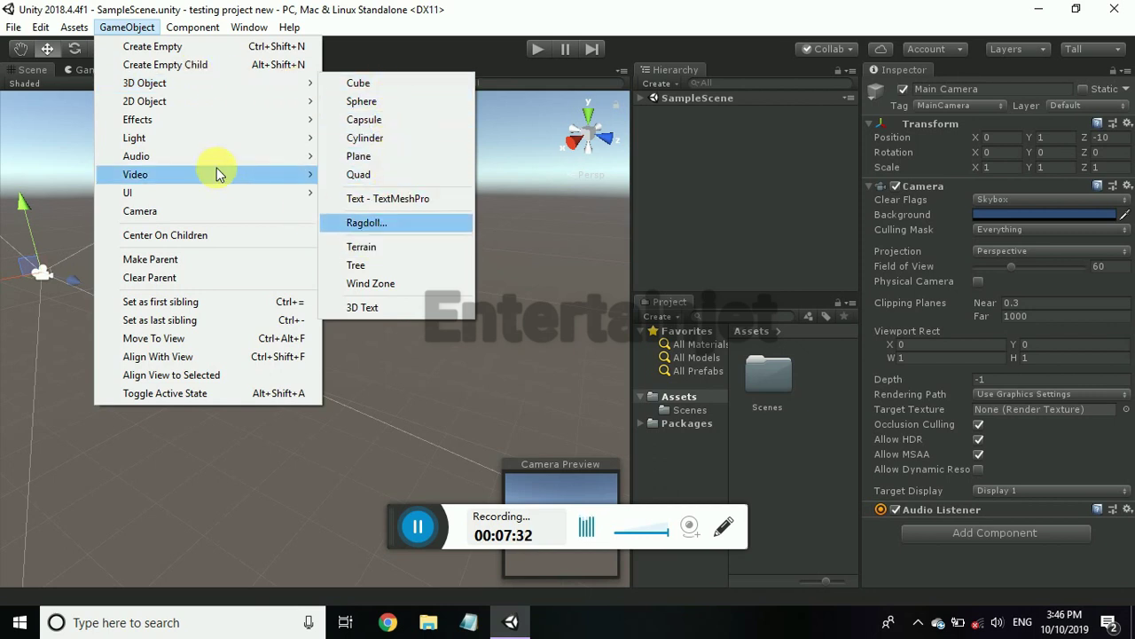
{"action": "mouse_move", "coordinate": [202, 96]}
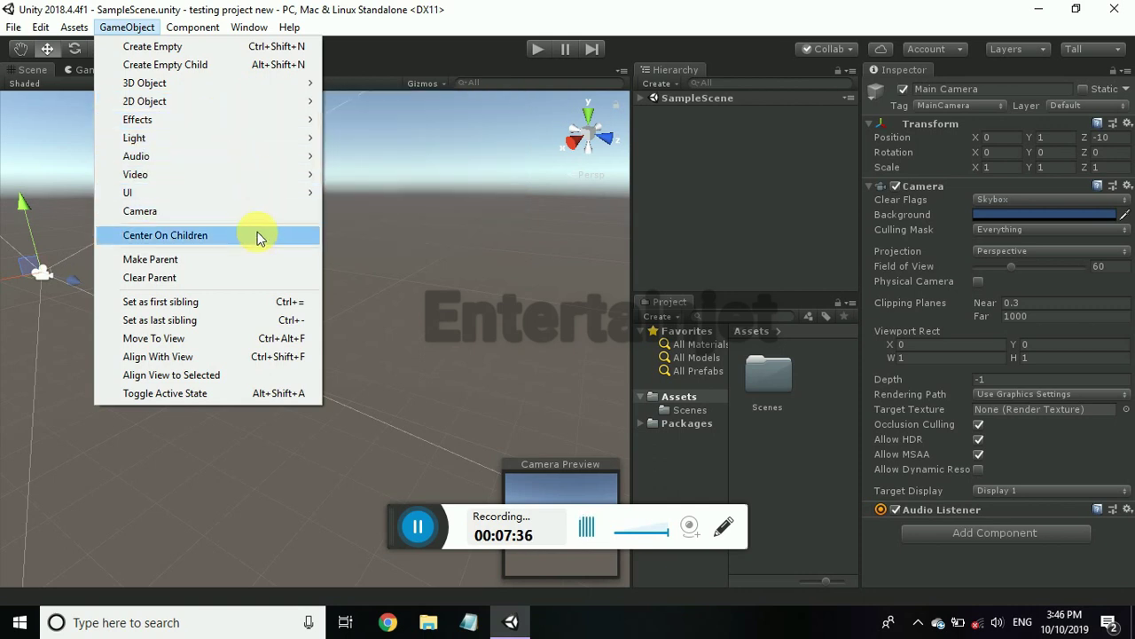
{"action": "mouse_move", "coordinate": [191, 28]}
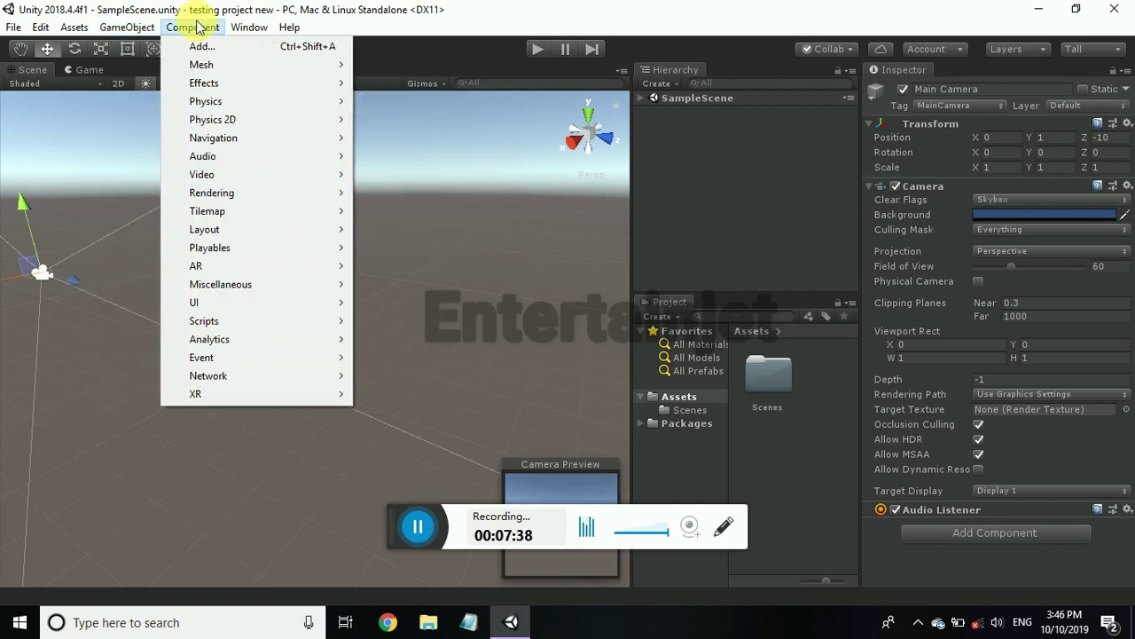